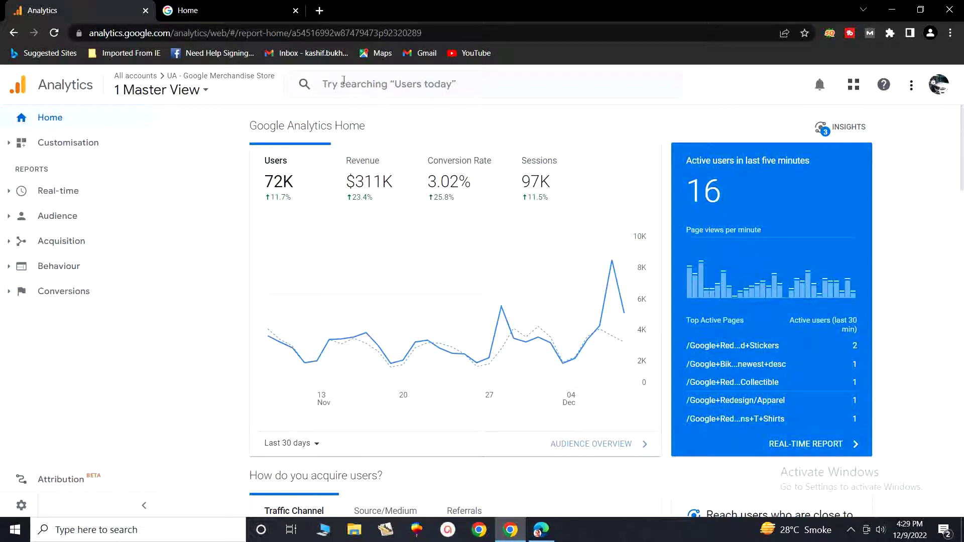
View the Google Merchandise Store home page alongside its Google Analytics Home overview
{"action": "left_click", "coordinate": [231, 6]}
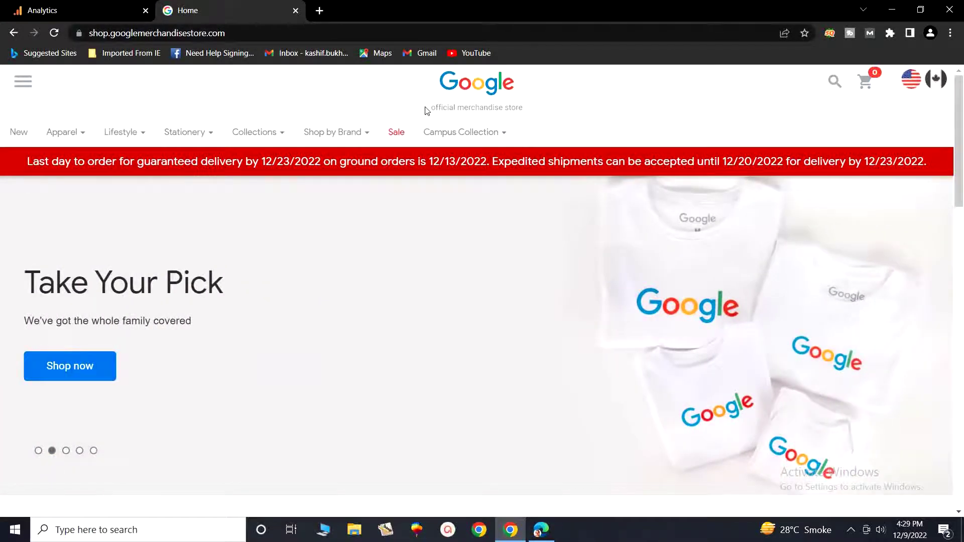
{"action": "left_click", "coordinate": [86, 5]}
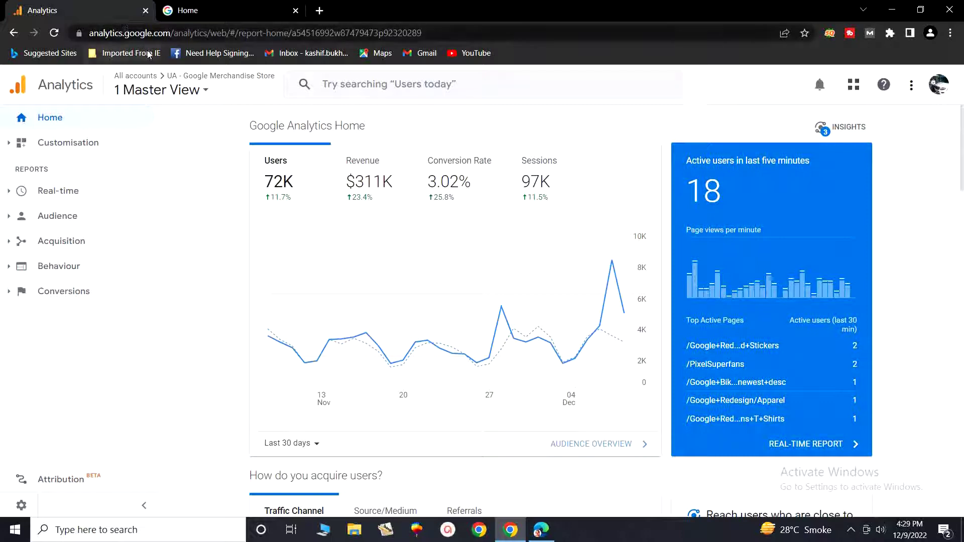
{"action": "left_click", "coordinate": [188, 15]}
{"action": "left_click", "coordinate": [89, 7]}
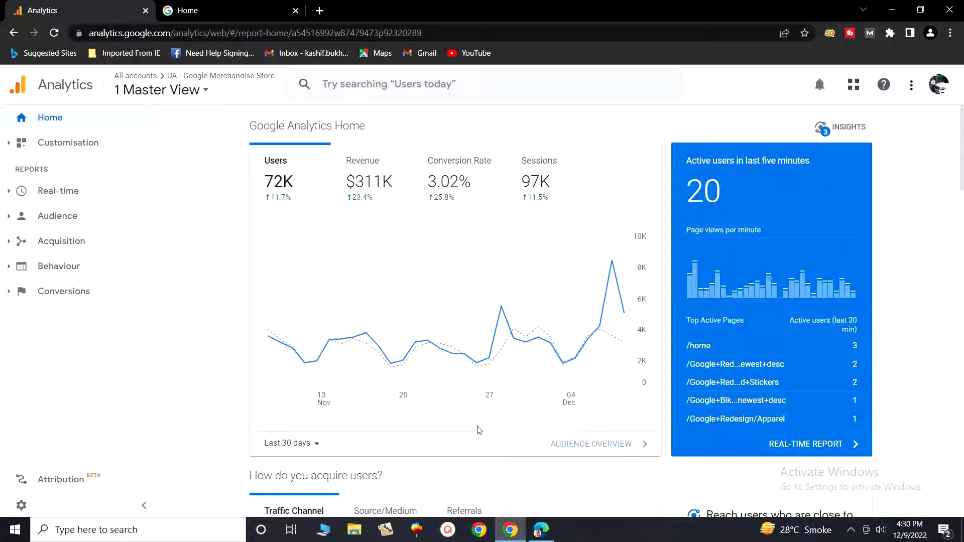
{"action": "left_click", "coordinate": [251, 10]}
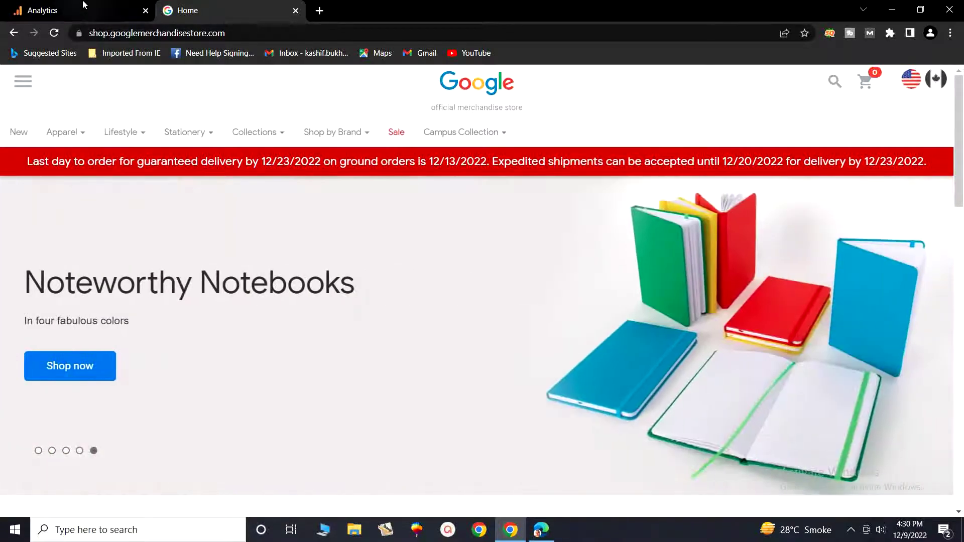
{"action": "left_click", "coordinate": [84, 5]}
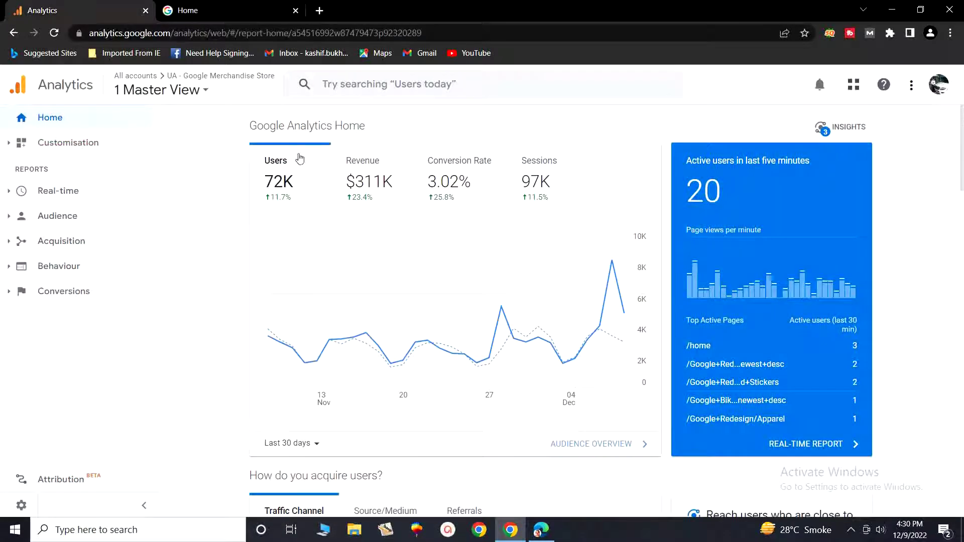
Review the demo account's properties and views in the account picker, check the store site, and close the picker
{"action": "left_click", "coordinate": [203, 94]}
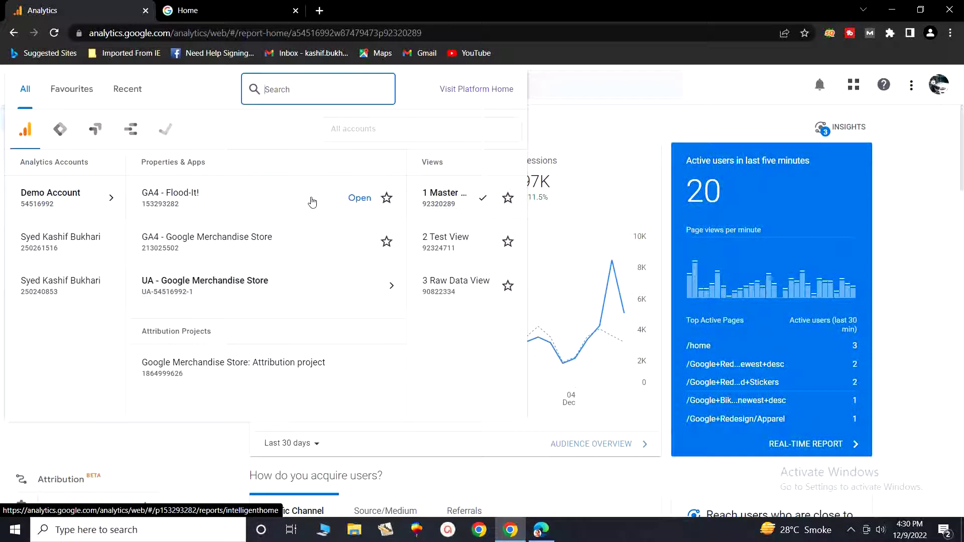
{"action": "left_click", "coordinate": [259, 10]}
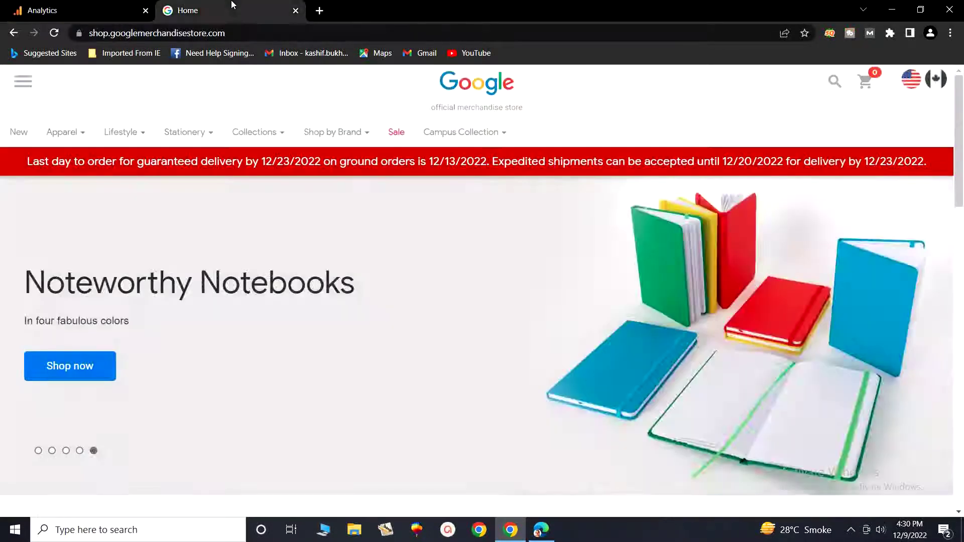
{"action": "mouse_move", "coordinate": [256, 132]}
{"action": "left_click", "coordinate": [103, 7]}
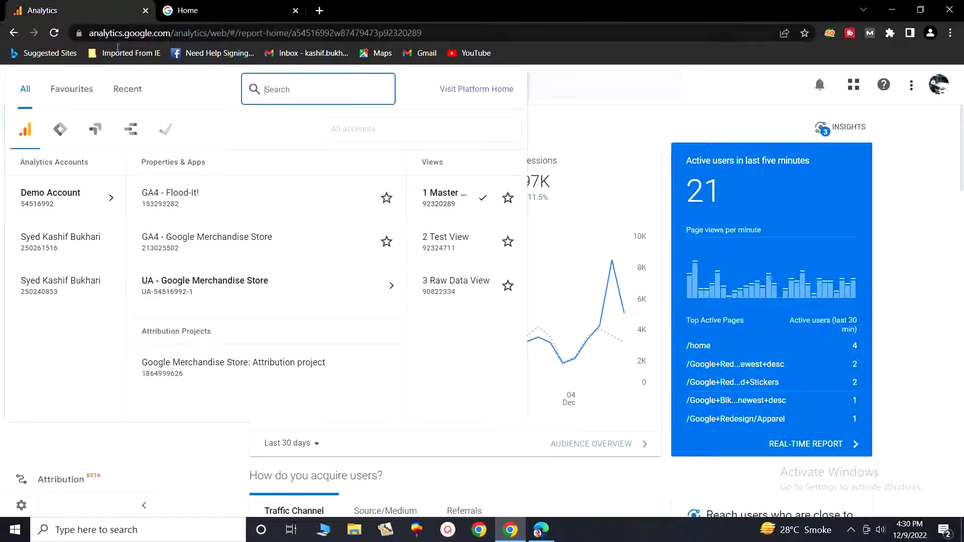
{"action": "left_click", "coordinate": [567, 226]}
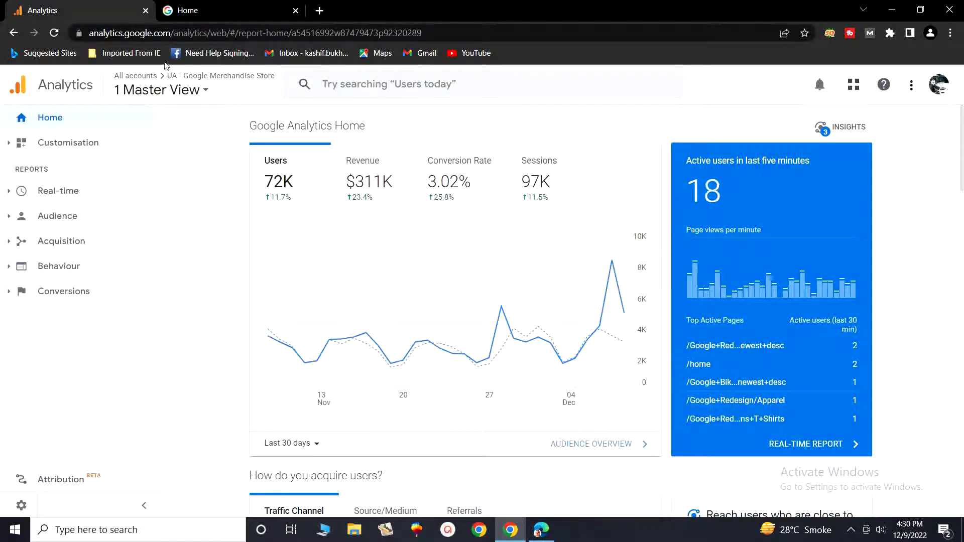
Switch to Edge and read the "Direct Traffic on Website" page of Google Analytics.pdf, dismissing the Feedback Hub notification and returning to page 1
{"action": "left_click", "coordinate": [540, 533]}
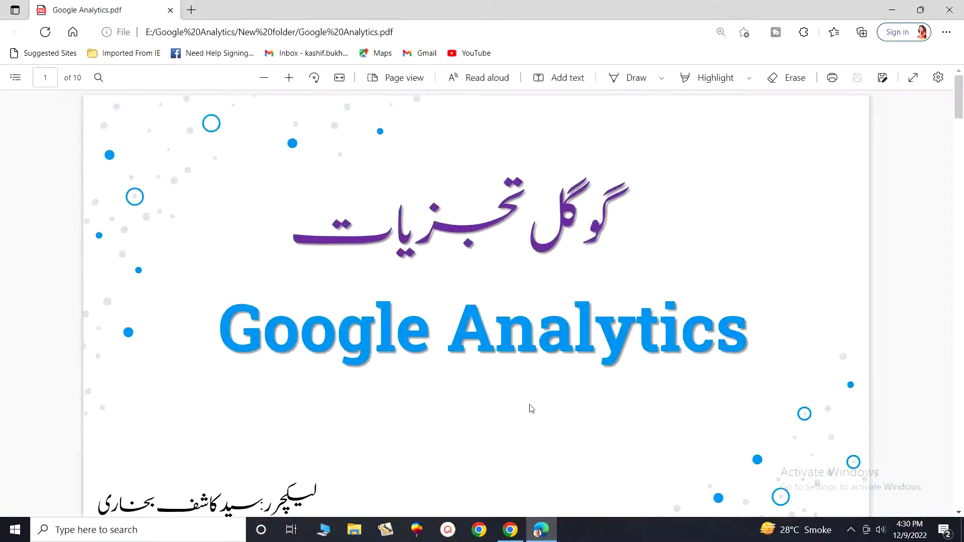
{"action": "scroll", "coordinate": [502, 393], "scroll_direction": "down", "scroll_amount": 3}
{"action": "scroll", "coordinate": [502, 393], "scroll_direction": "down", "scroll_amount": 2}
{"action": "scroll", "coordinate": [502, 393], "scroll_direction": "down", "scroll_amount": 2}
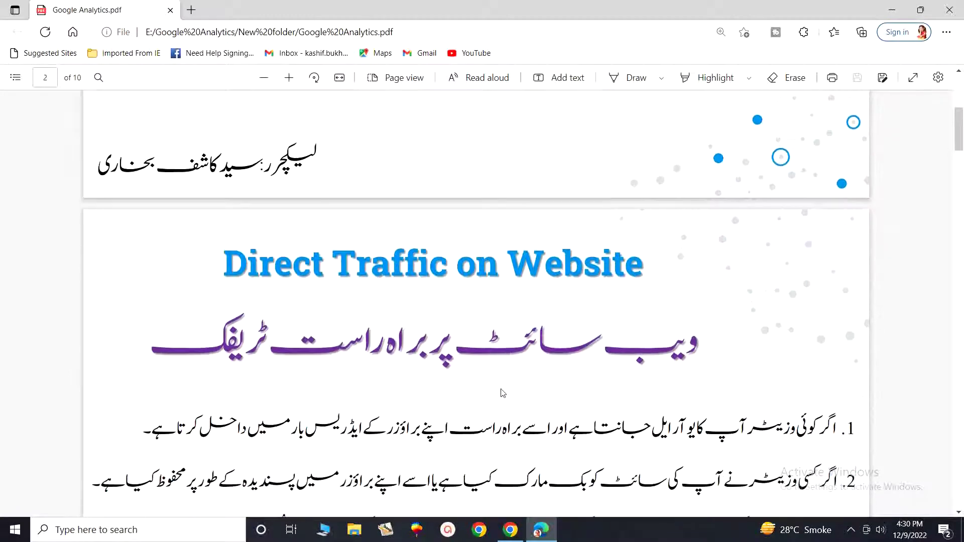
{"action": "scroll", "coordinate": [501, 391], "scroll_direction": "down", "scroll_amount": 1}
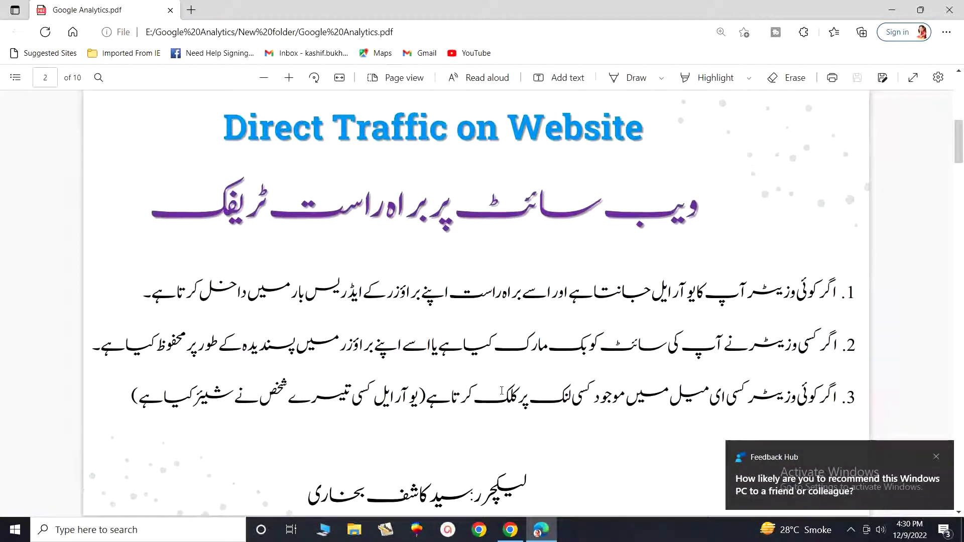
{"action": "left_click", "coordinate": [936, 457]}
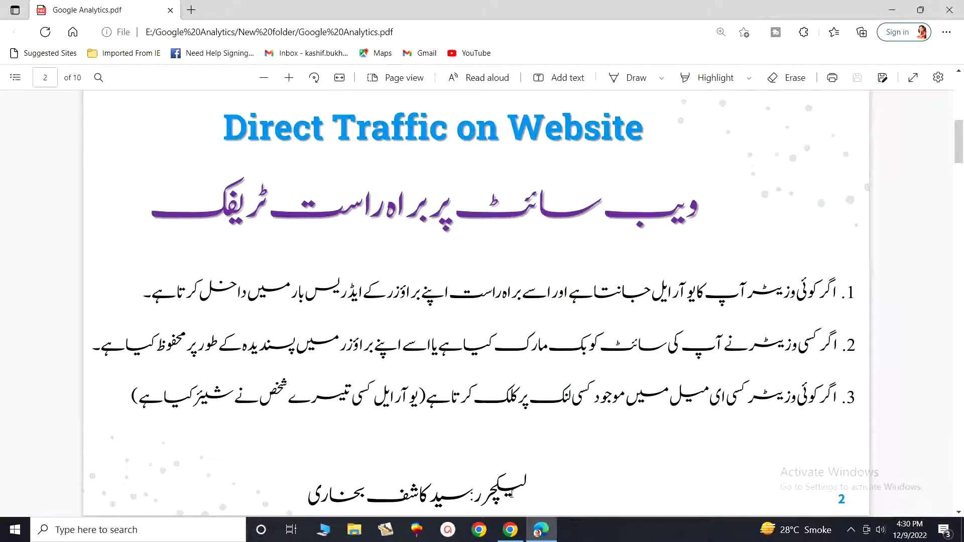
{"action": "scroll", "coordinate": [611, 374], "scroll_direction": "up", "scroll_amount": 8}
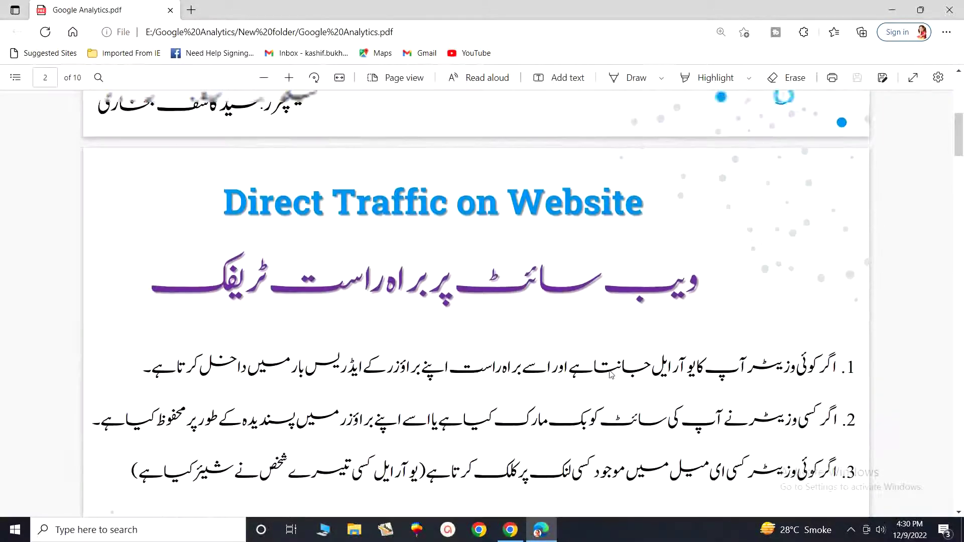
{"action": "scroll", "coordinate": [610, 374], "scroll_direction": "up", "scroll_amount": 1}
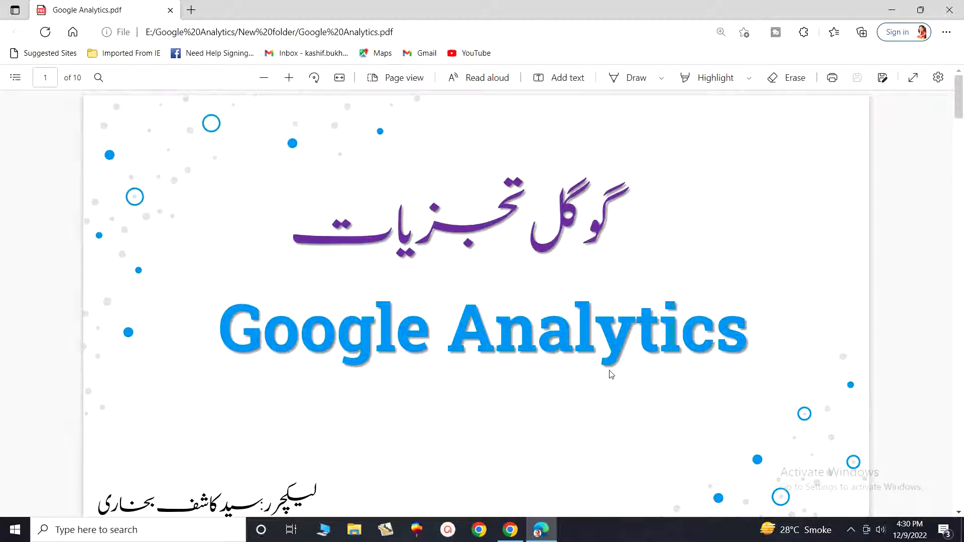
Switch back to Chrome and examine the Users chart in Analytics Home, checking it against the merchandise store site
{"action": "left_click", "coordinate": [517, 528]}
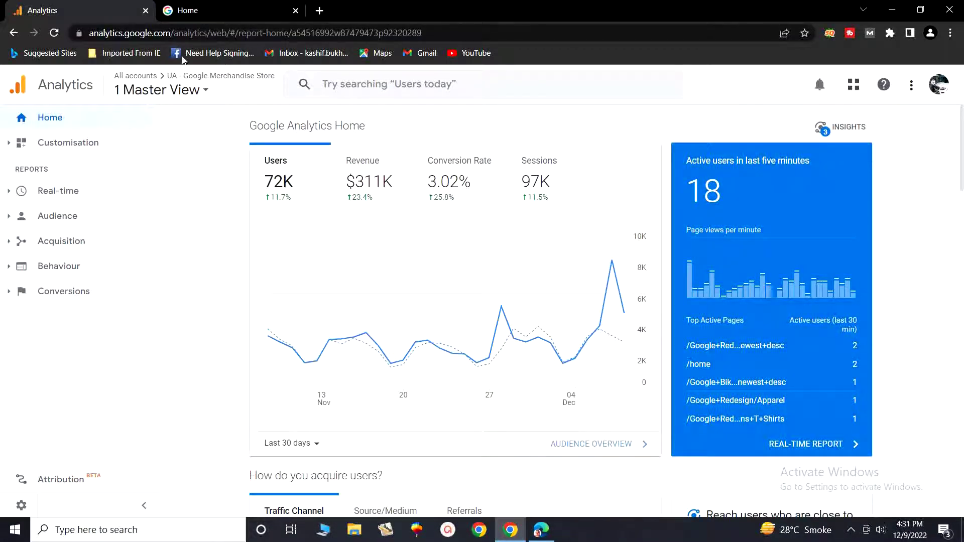
{"action": "left_click", "coordinate": [181, 6]}
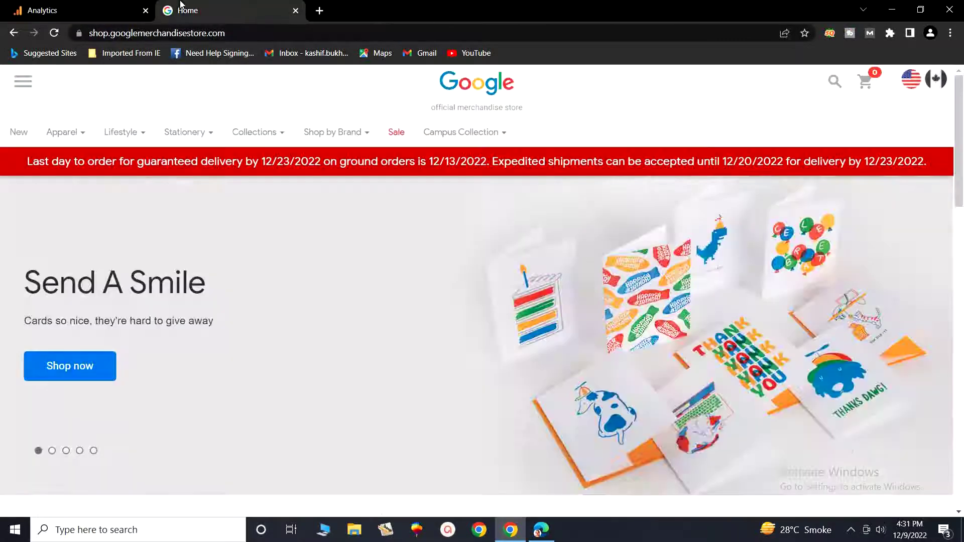
{"action": "left_click", "coordinate": [33, 4]}
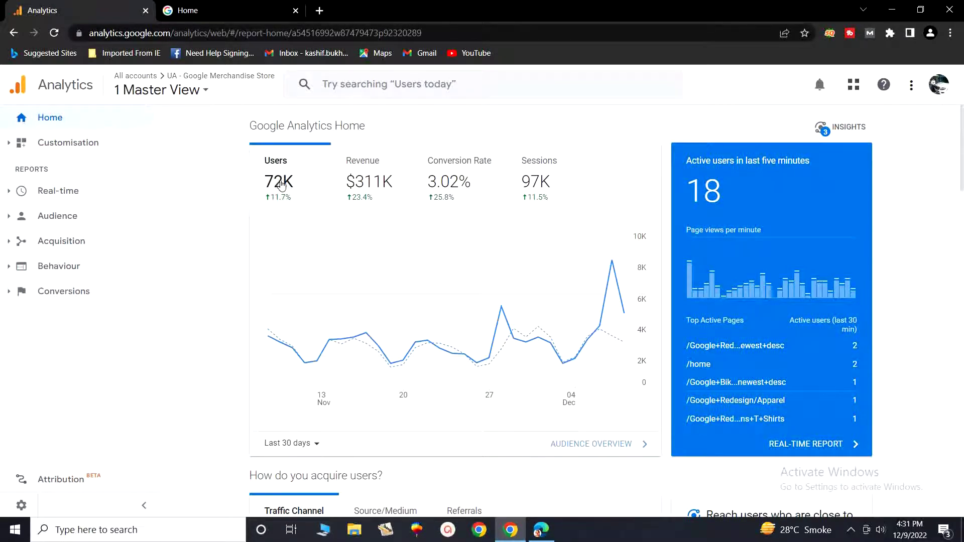
{"action": "mouse_move", "coordinate": [489, 266]}
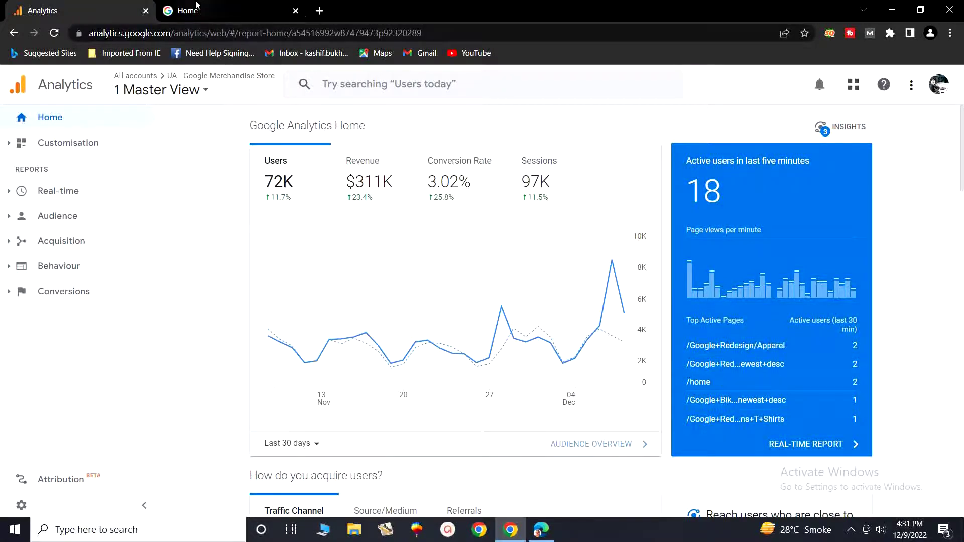
{"action": "key", "text": "ctrl+Tab"}
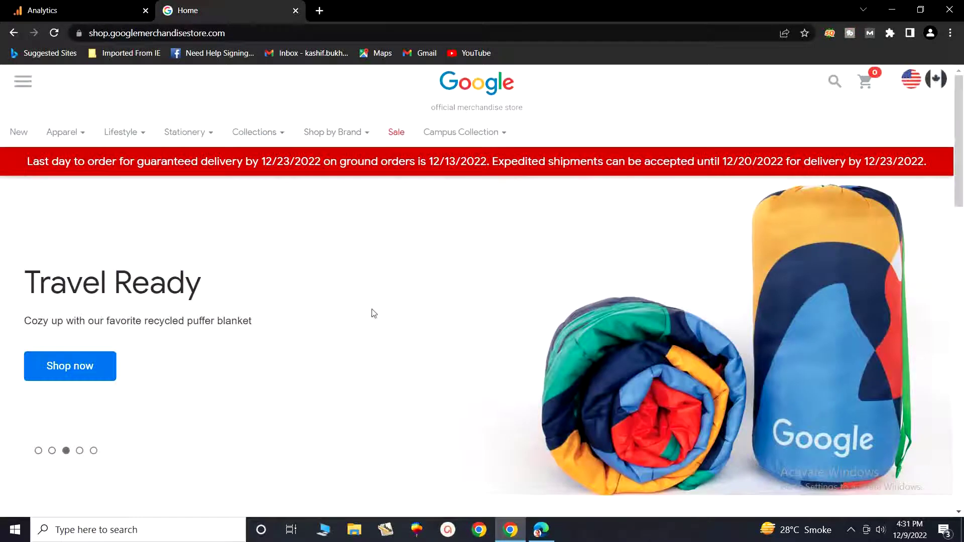
{"action": "left_click", "coordinate": [83, 6]}
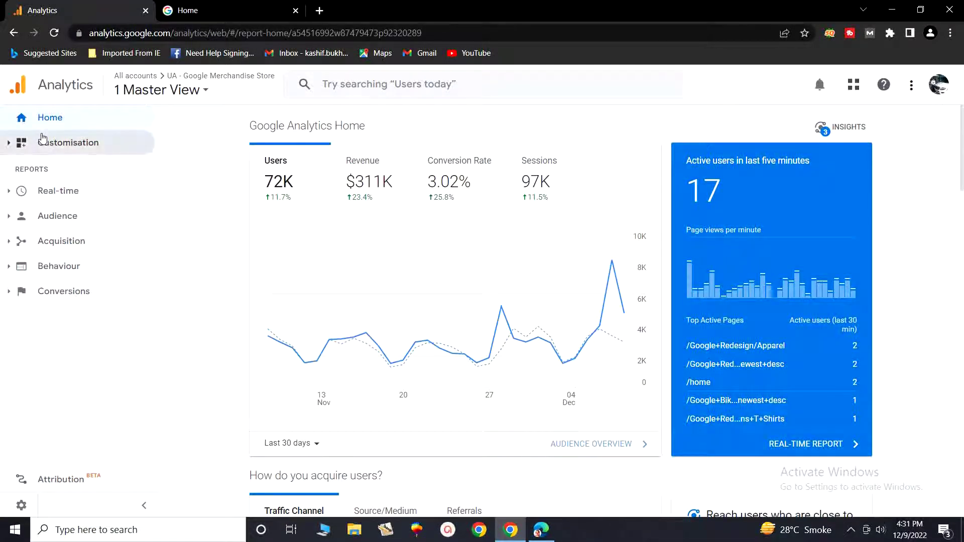
Open the Acquisition Overview report and bring its channel charts and table into view
{"action": "left_click", "coordinate": [63, 248]}
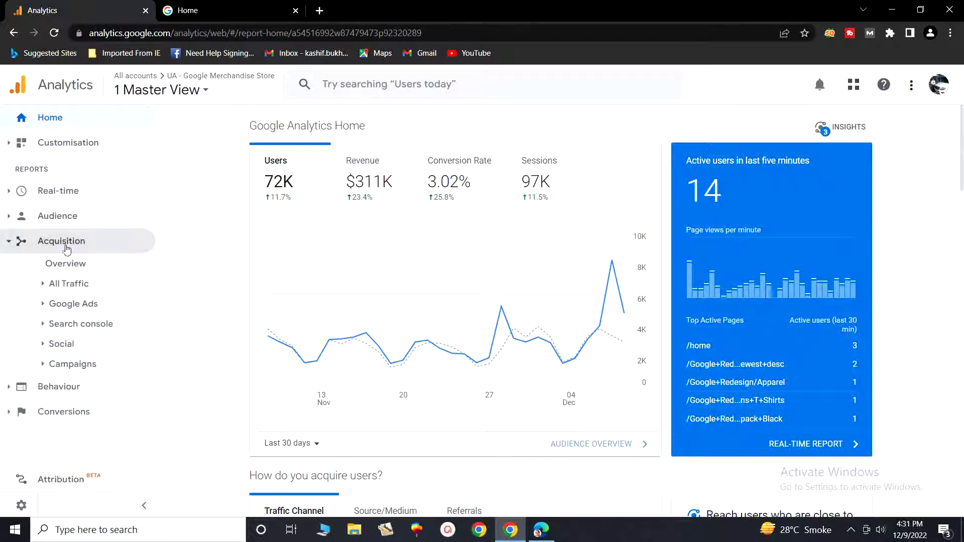
{"action": "left_click", "coordinate": [73, 269]}
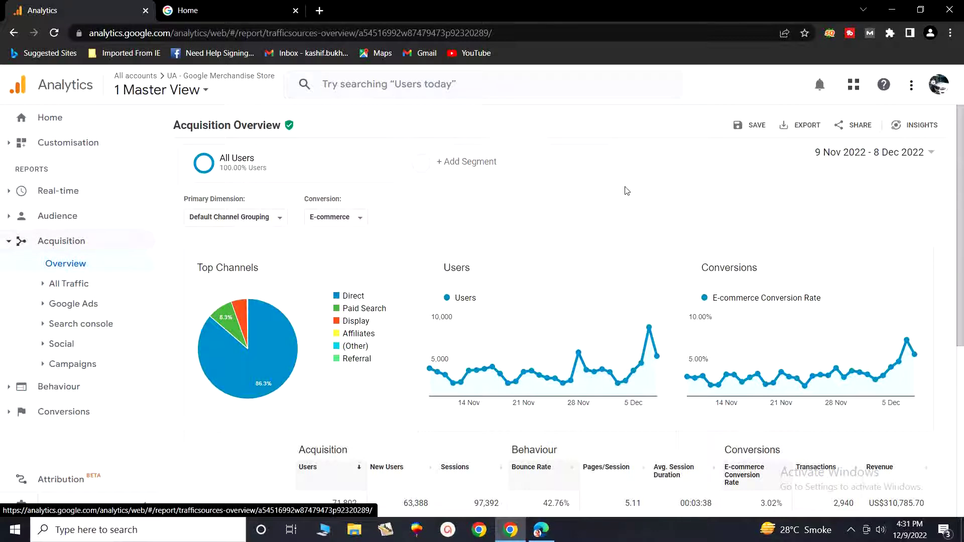
{"action": "scroll", "coordinate": [601, 301], "scroll_direction": "down", "scroll_amount": 3}
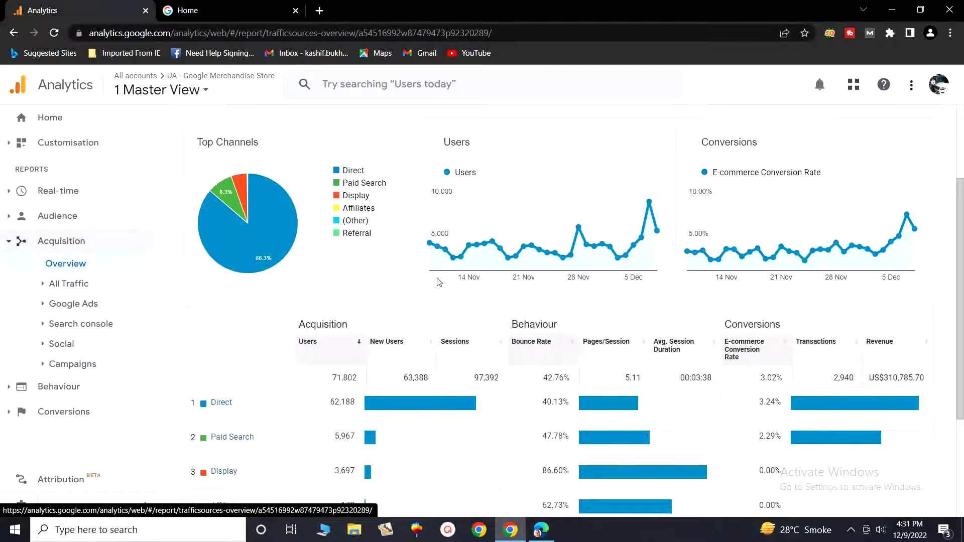
Check the store site, and examine the Top Channels pie chart and the daily Users chart in the acquisition report
{"action": "left_click", "coordinate": [233, 6]}
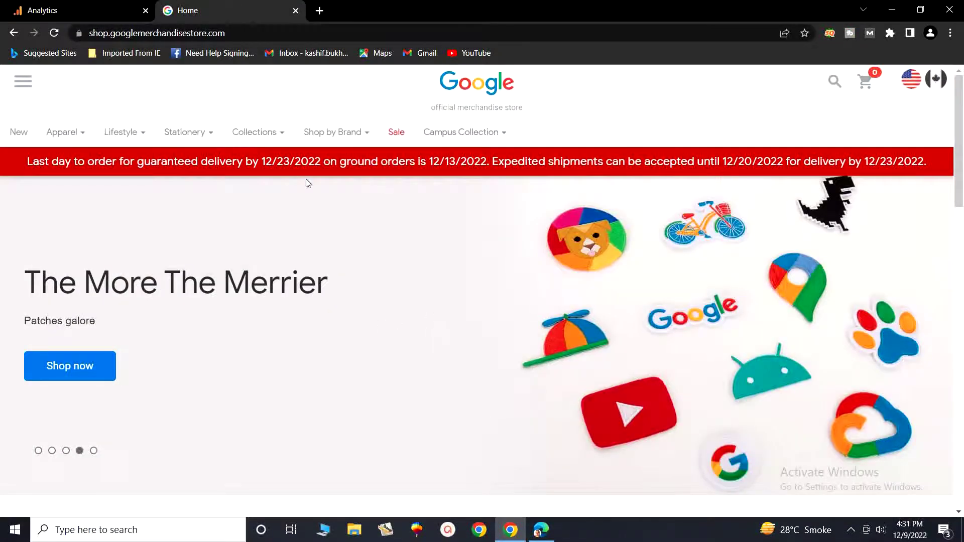
{"action": "left_click", "coordinate": [101, 10]}
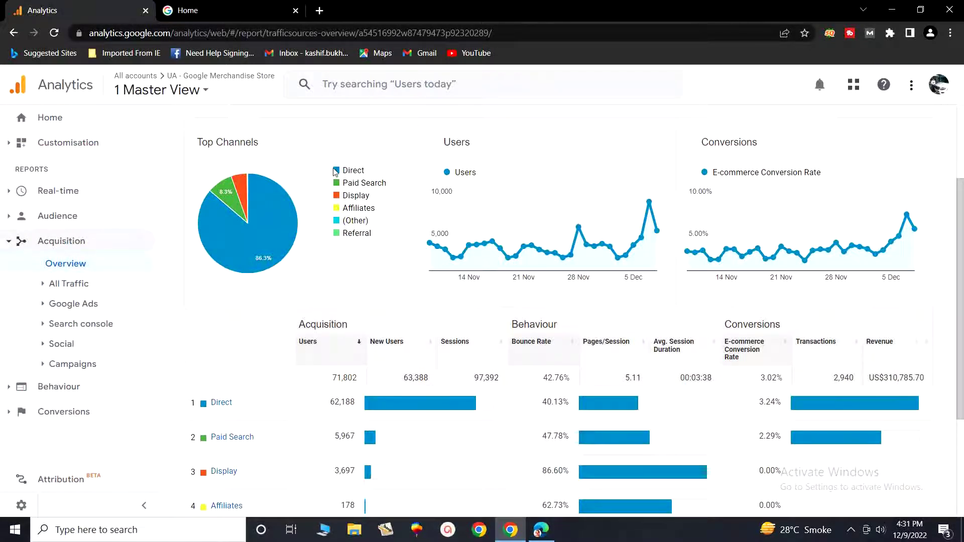
{"action": "mouse_move", "coordinate": [252, 259]}
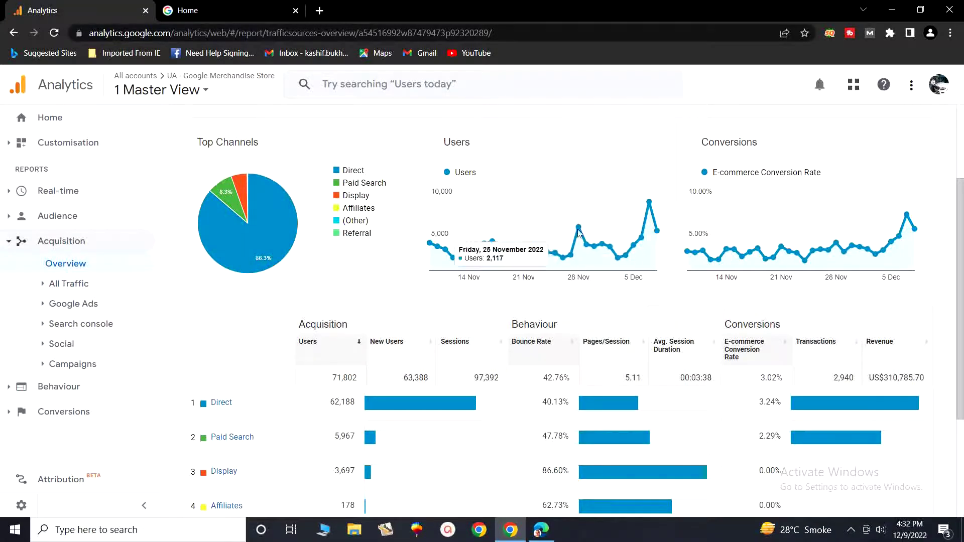
Inspect the calendar and preset options in the Acquisition Overview's date range picker, and close it without applying a range
{"action": "scroll", "coordinate": [609, 217], "scroll_direction": "up", "scroll_amount": 3}
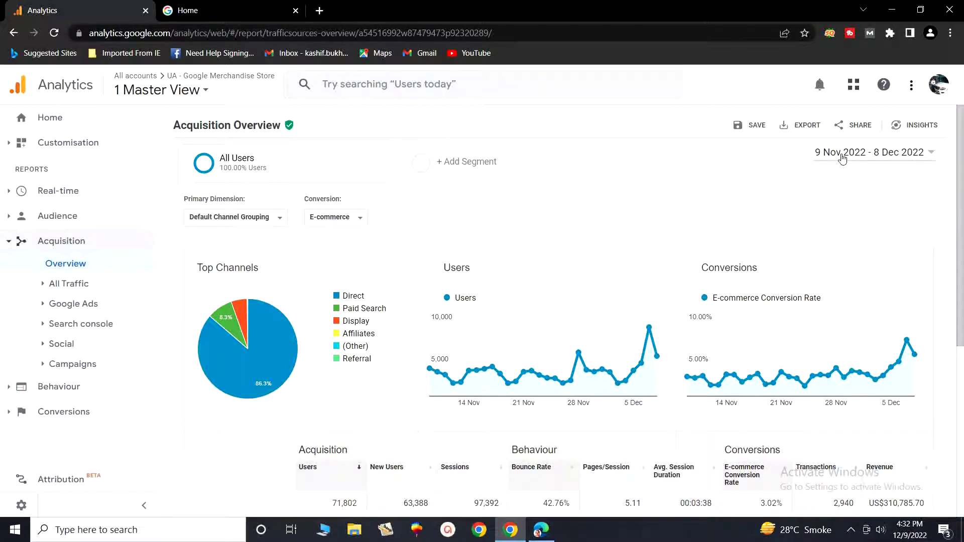
{"action": "left_click", "coordinate": [908, 156]}
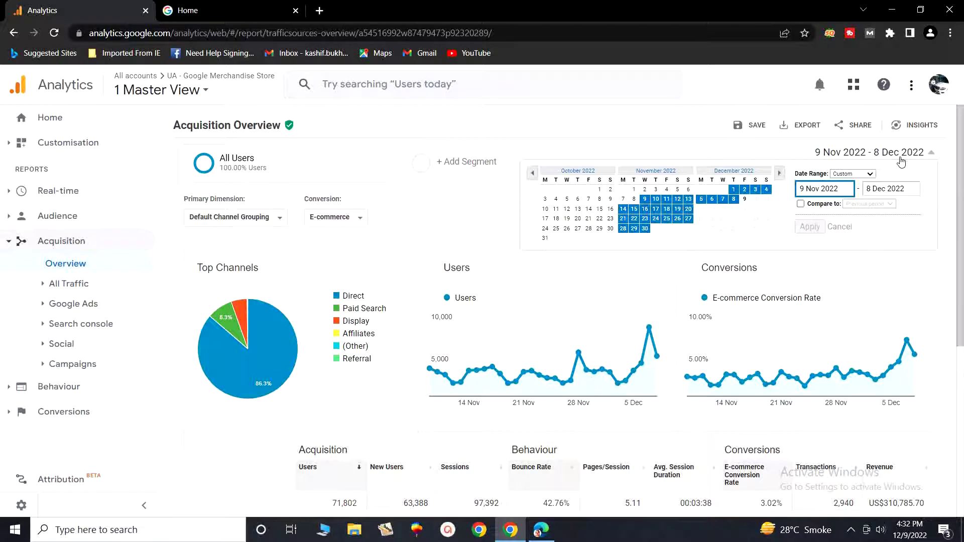
{"action": "left_click", "coordinate": [870, 176]}
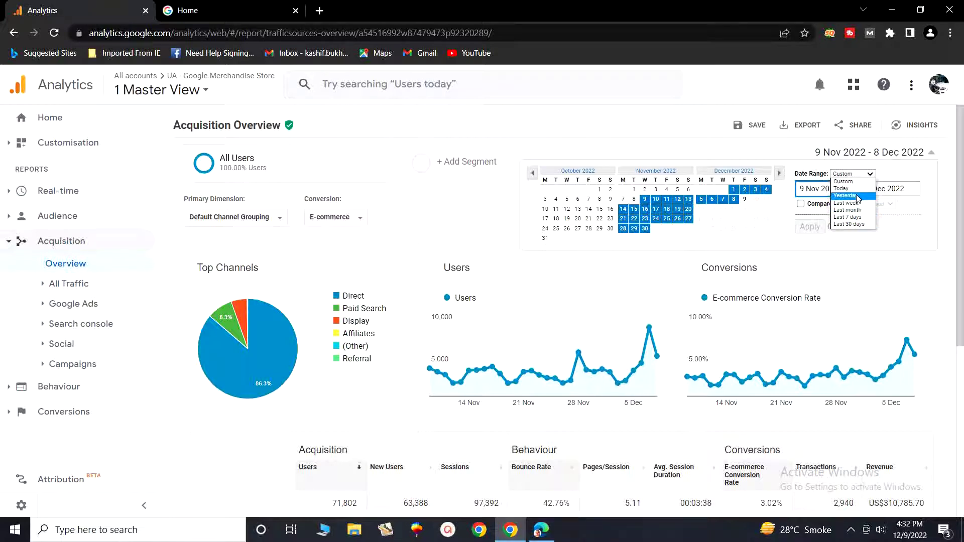
{"action": "left_click", "coordinate": [898, 233]}
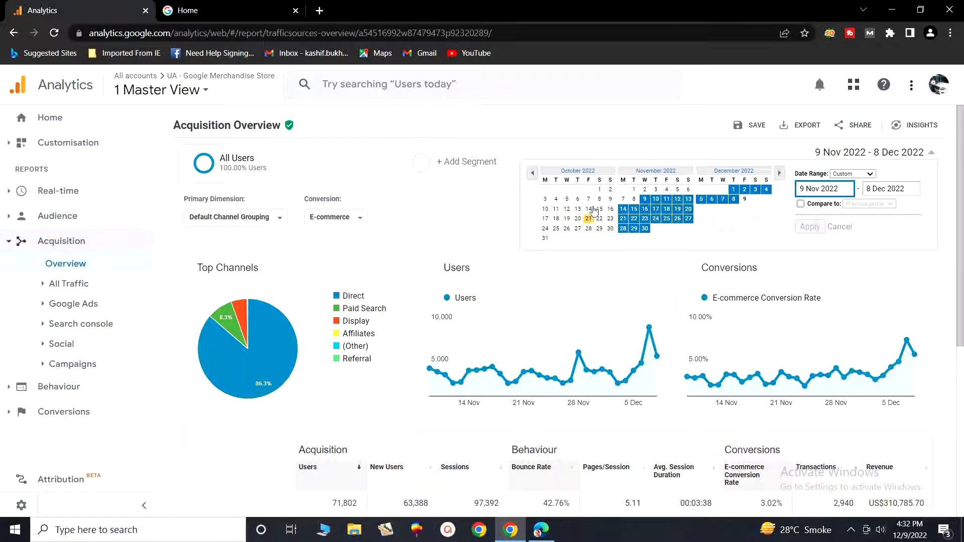
{"action": "left_click", "coordinate": [641, 151]}
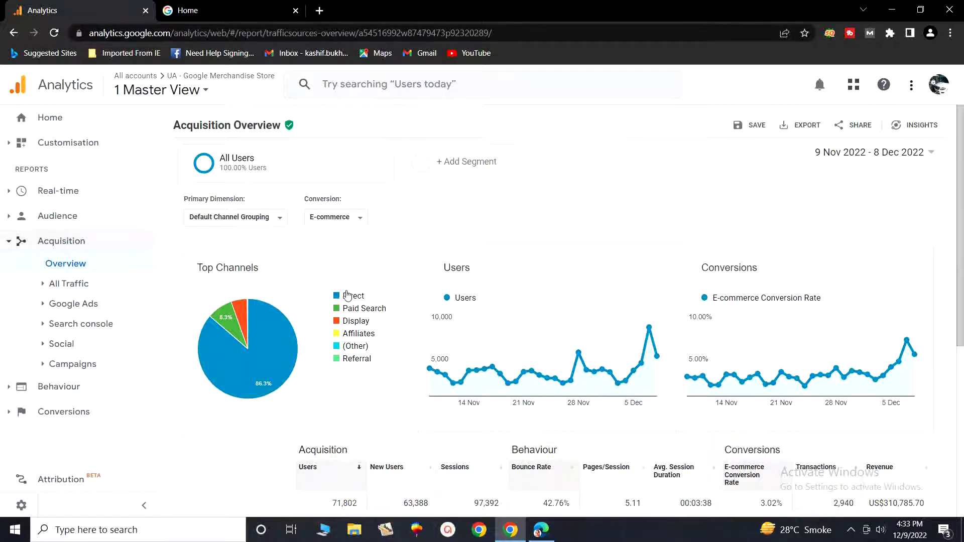
Examine the Direct channel's share and the users, new users and sessions columns of the channel table, revisiting the store site
{"action": "scroll", "coordinate": [348, 293], "scroll_direction": "down", "scroll_amount": 1}
{"action": "scroll", "coordinate": [348, 294], "scroll_direction": "down", "scroll_amount": 3}
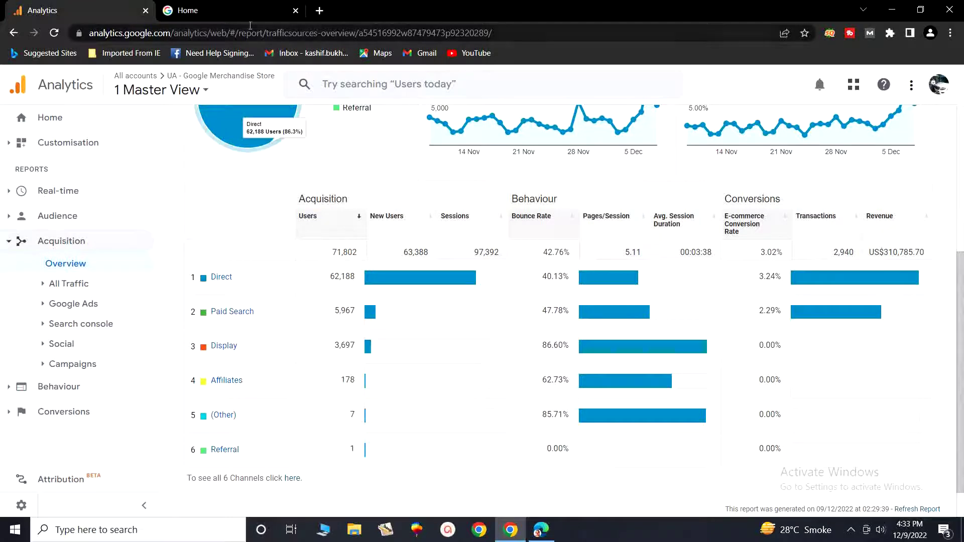
{"action": "left_click", "coordinate": [224, 4]}
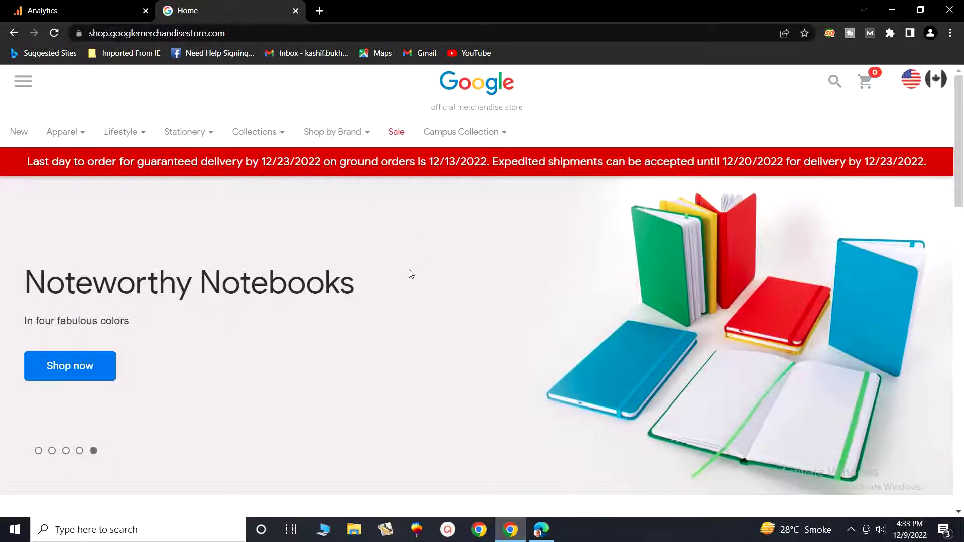
{"action": "left_click", "coordinate": [80, 9]}
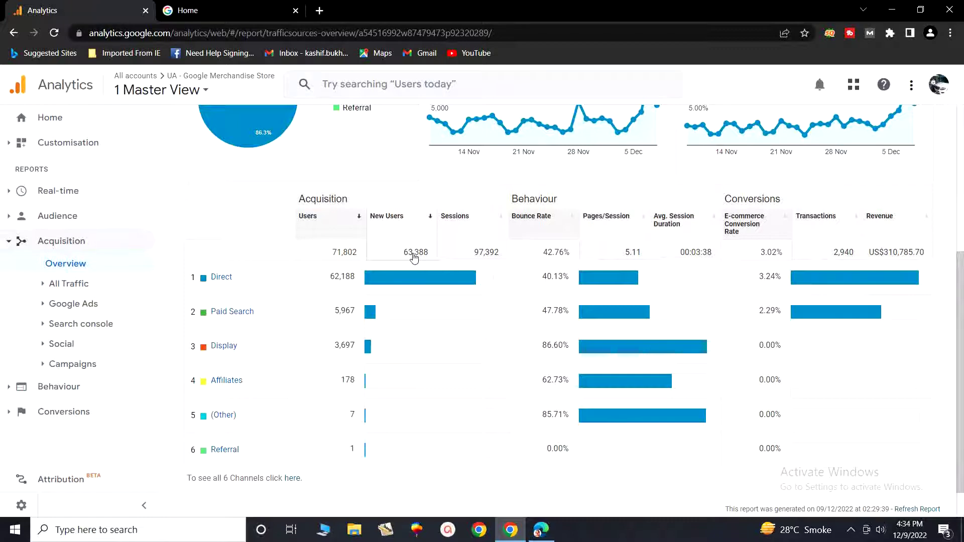
Browse the store's home page down to the Sustainable Spotlight section, and revisit the Direct row in the acquisition report
{"action": "left_click", "coordinate": [228, 15]}
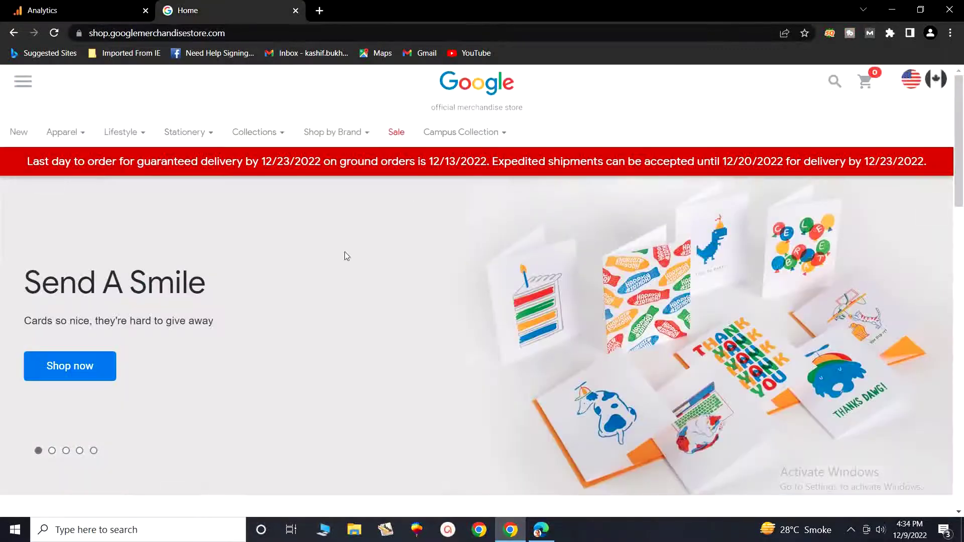
{"action": "left_click", "coordinate": [80, 5]}
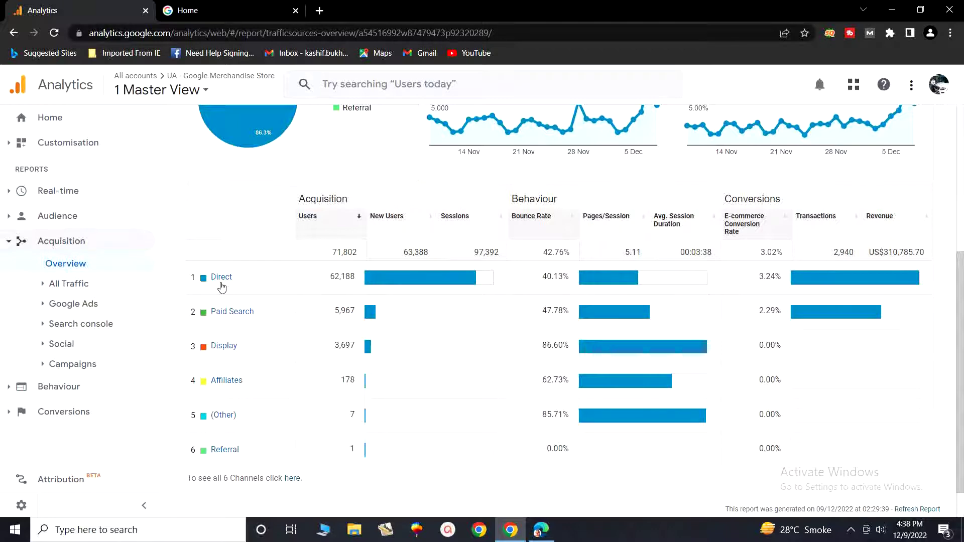
{"action": "left_click", "coordinate": [236, 10]}
{"action": "mouse_move", "coordinate": [225, 158]}
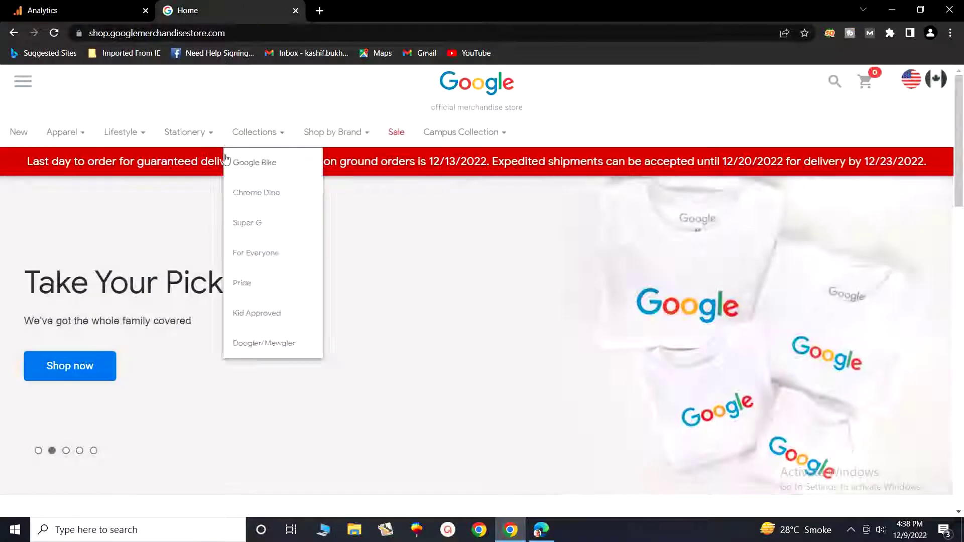
{"action": "scroll", "coordinate": [368, 345], "scroll_direction": "down", "scroll_amount": 8}
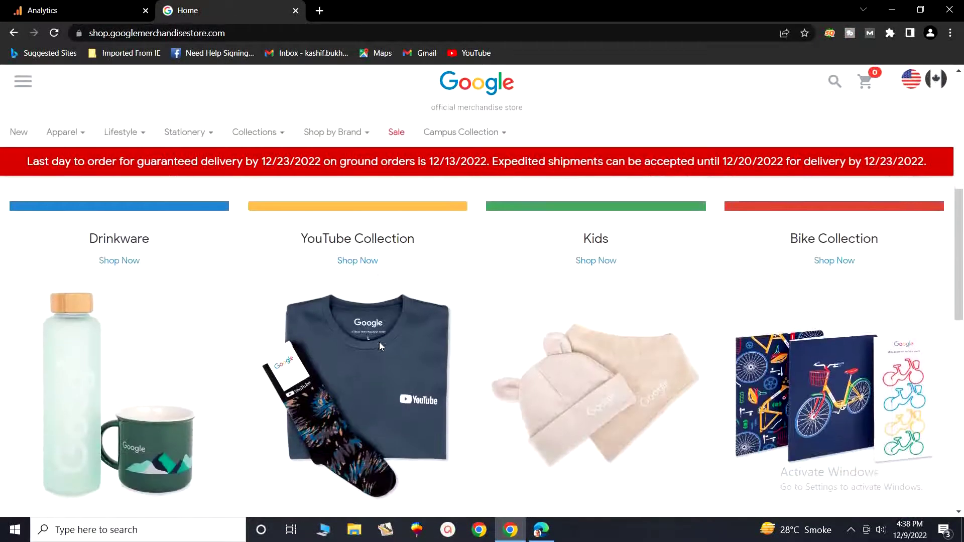
{"action": "scroll", "coordinate": [380, 345], "scroll_direction": "down", "scroll_amount": 4}
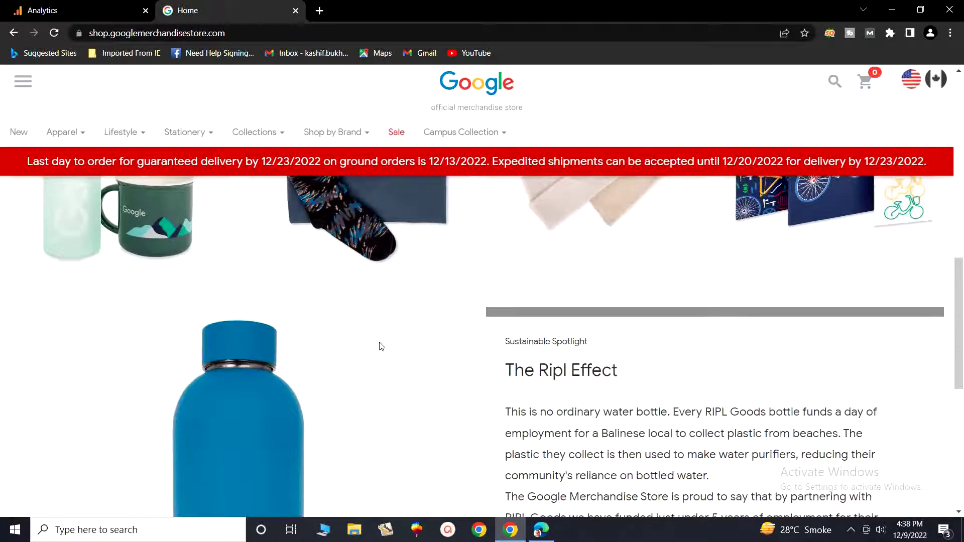
{"action": "scroll", "coordinate": [381, 346], "scroll_direction": "down", "scroll_amount": 2}
{"action": "scroll", "coordinate": [381, 346], "scroll_direction": "up", "scroll_amount": 5}
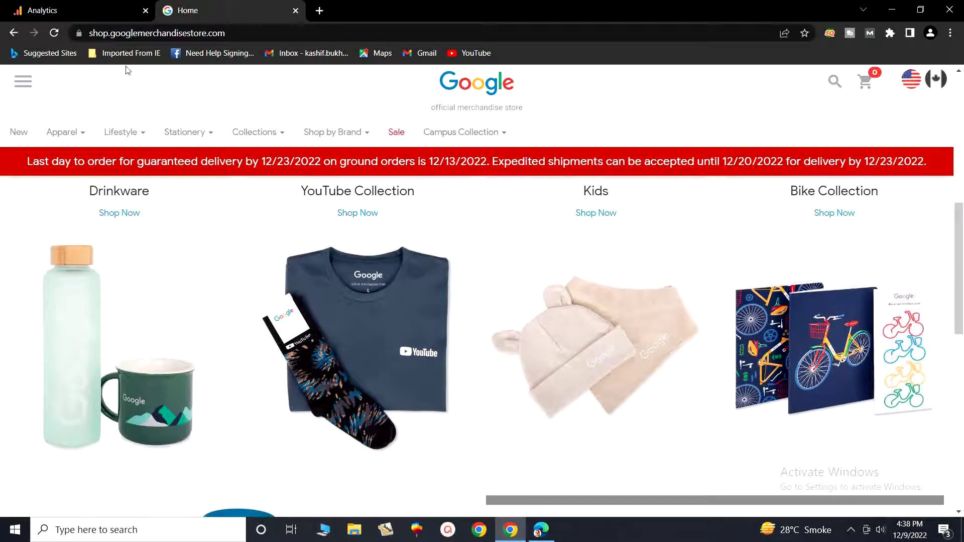
{"action": "left_click", "coordinate": [58, 15]}
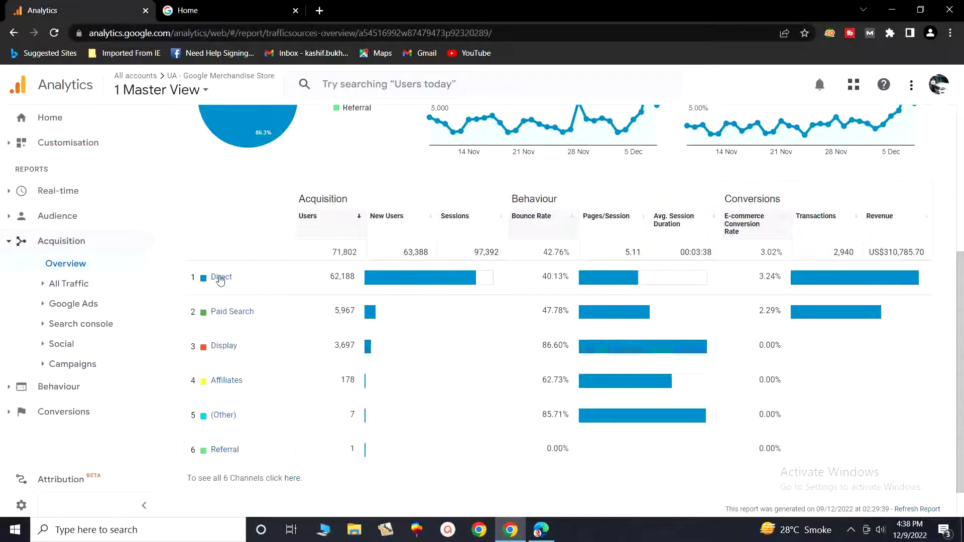
Switch to the Google Analytics lecture slides, show them full screen and advance to the "Direct Traffic on Website" slide
{"action": "left_click", "coordinate": [540, 530]}
{"action": "left_click", "coordinate": [912, 77]}
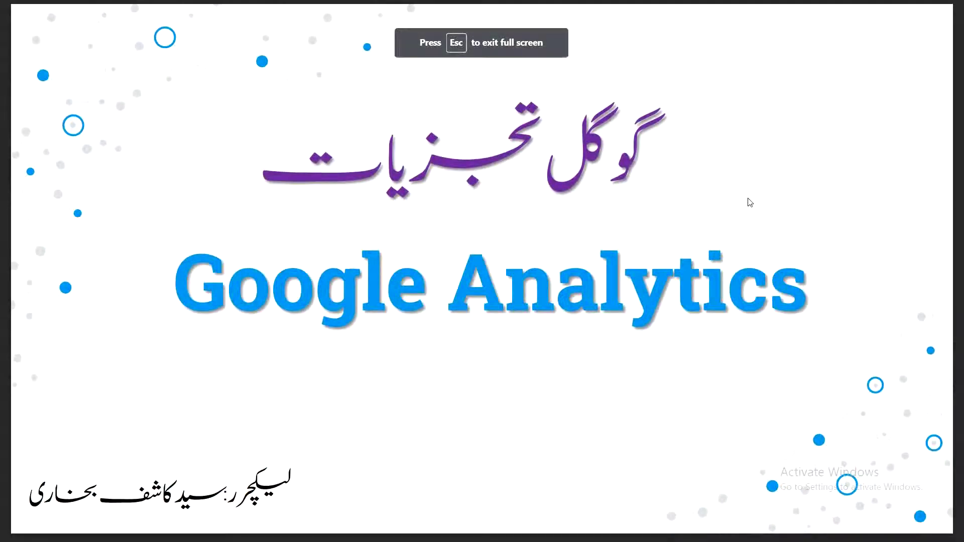
{"action": "key", "text": "Page_Down"}
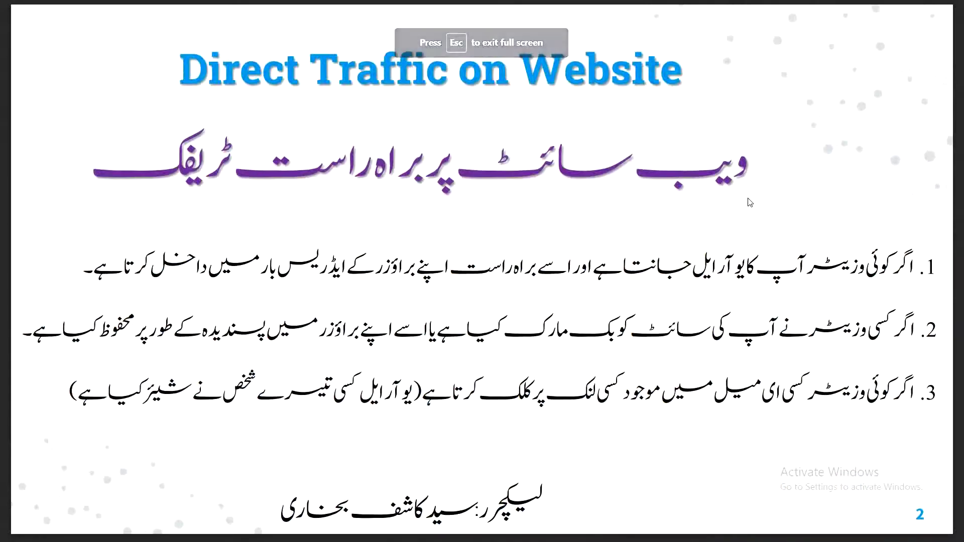
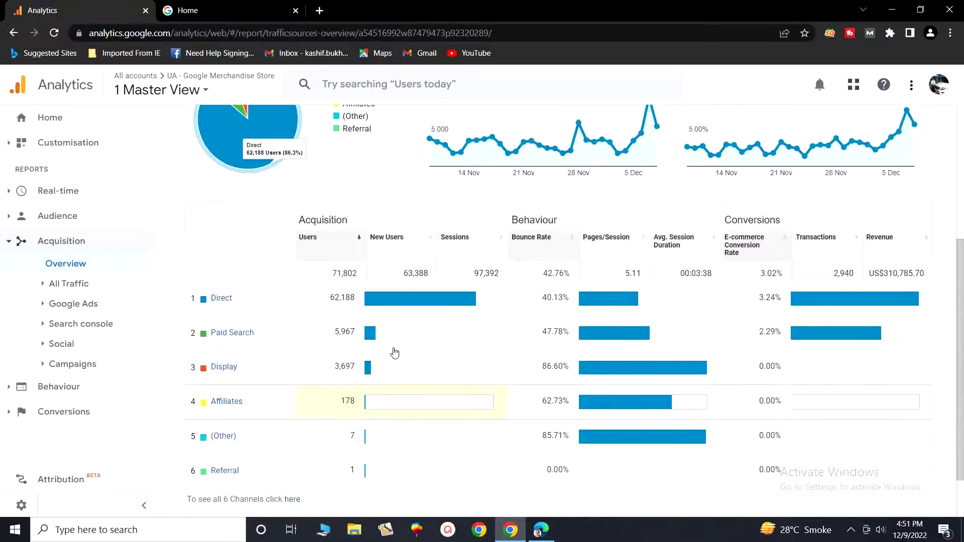
Review the Top Channels chart, and open the Direct channel's landing page breakdown with its table rows in view
{"action": "scroll", "coordinate": [397, 354], "scroll_direction": "up", "scroll_amount": 4}
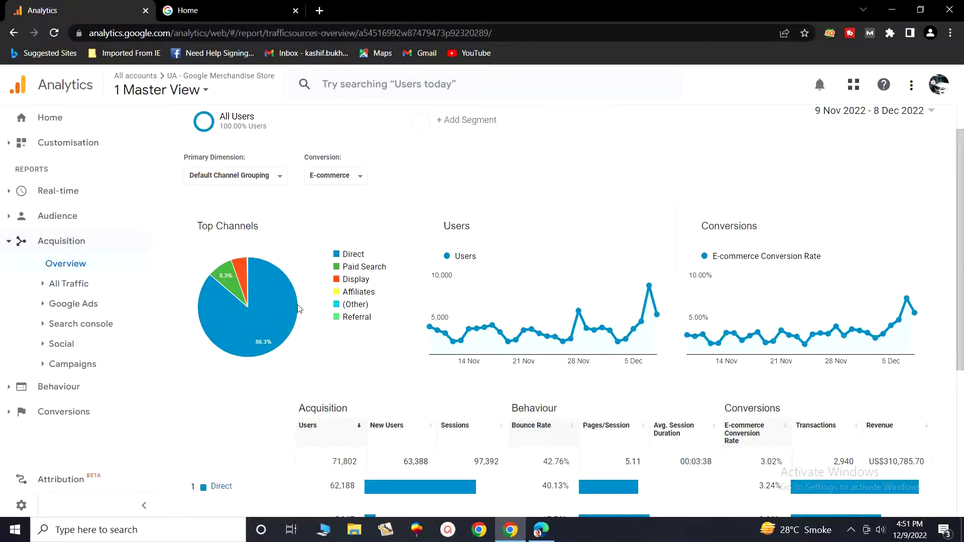
{"action": "scroll", "coordinate": [299, 308], "scroll_direction": "down", "scroll_amount": 4}
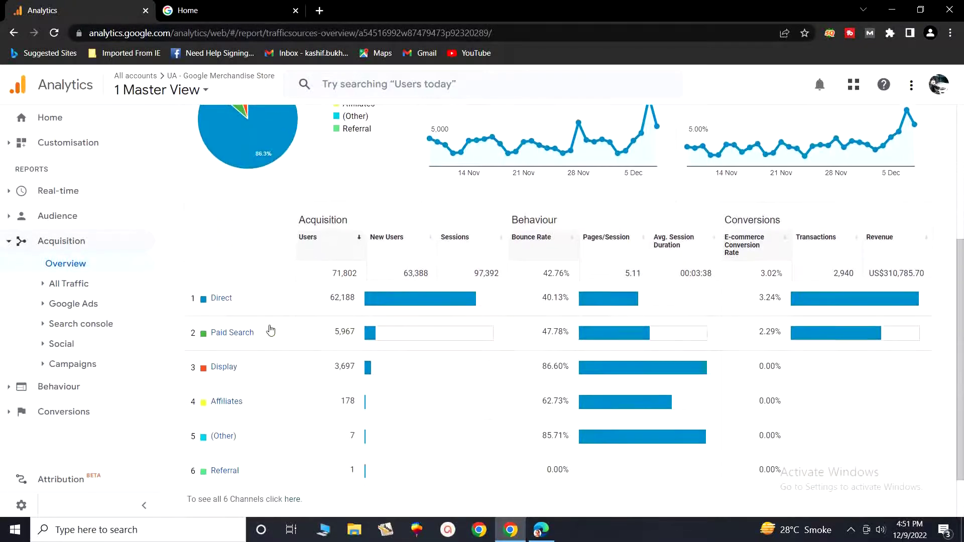
{"action": "left_click", "coordinate": [214, 299]}
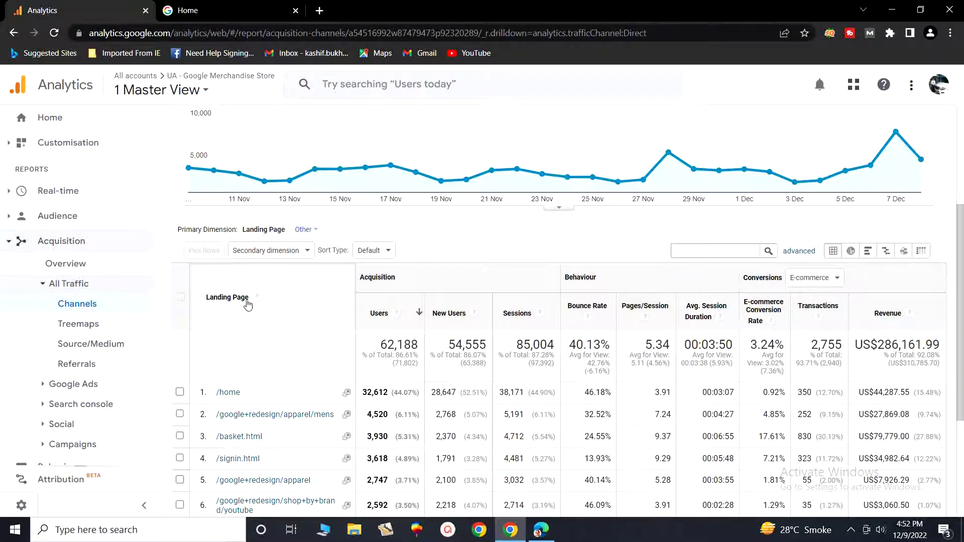
{"action": "scroll", "coordinate": [290, 352], "scroll_direction": "down", "scroll_amount": 3}
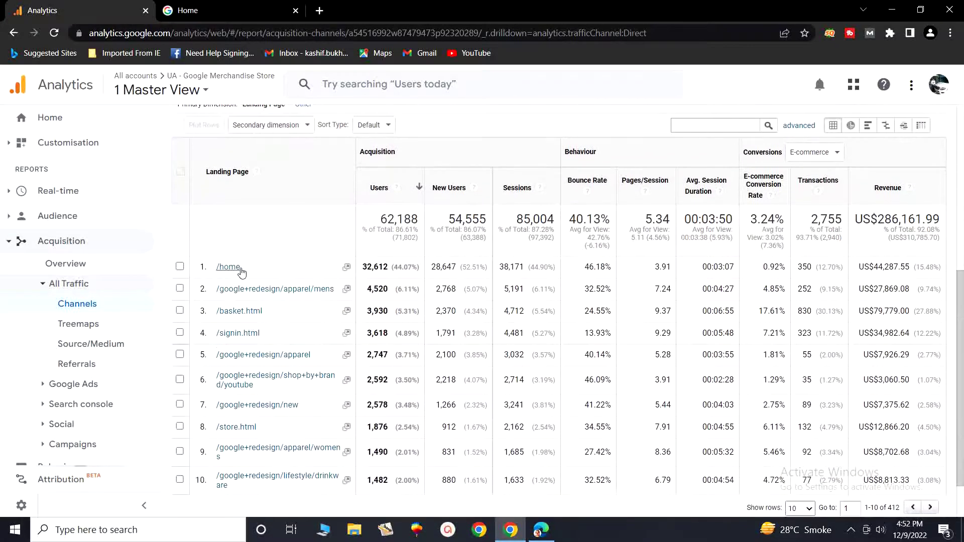
Compare the /home landing page entry with the store's home page, checking its address, Collections options and banner
{"action": "left_click", "coordinate": [236, 7]}
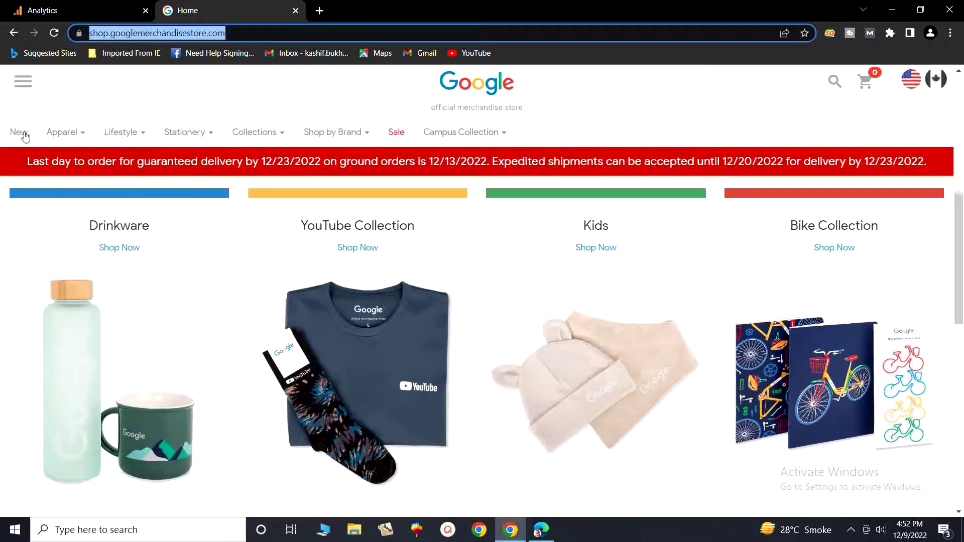
{"action": "mouse_move", "coordinate": [77, 131]}
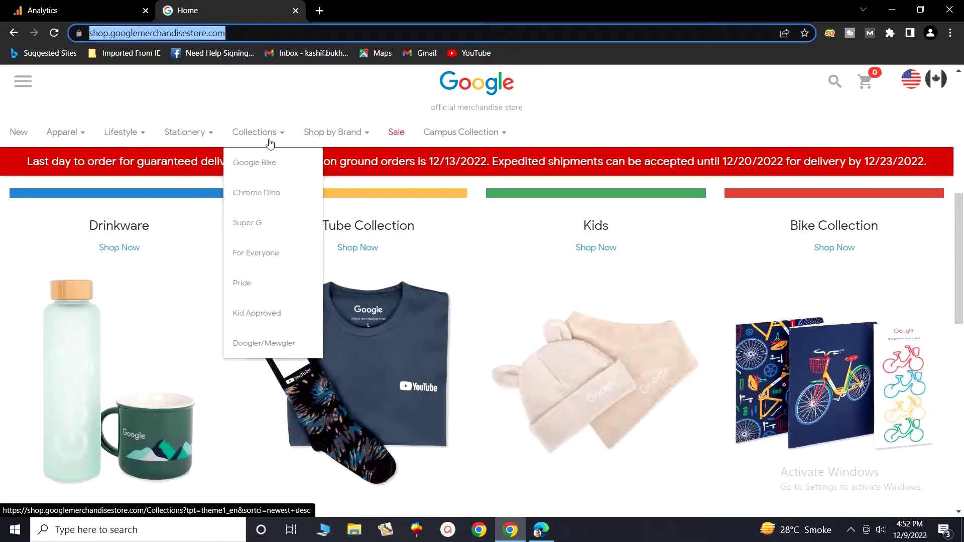
{"action": "left_click", "coordinate": [72, 13]}
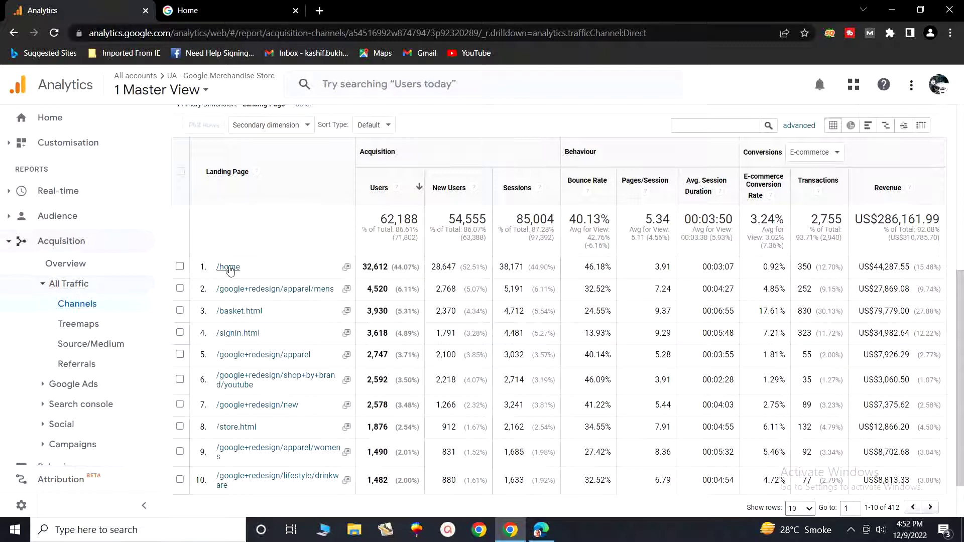
{"action": "left_click", "coordinate": [241, 10]}
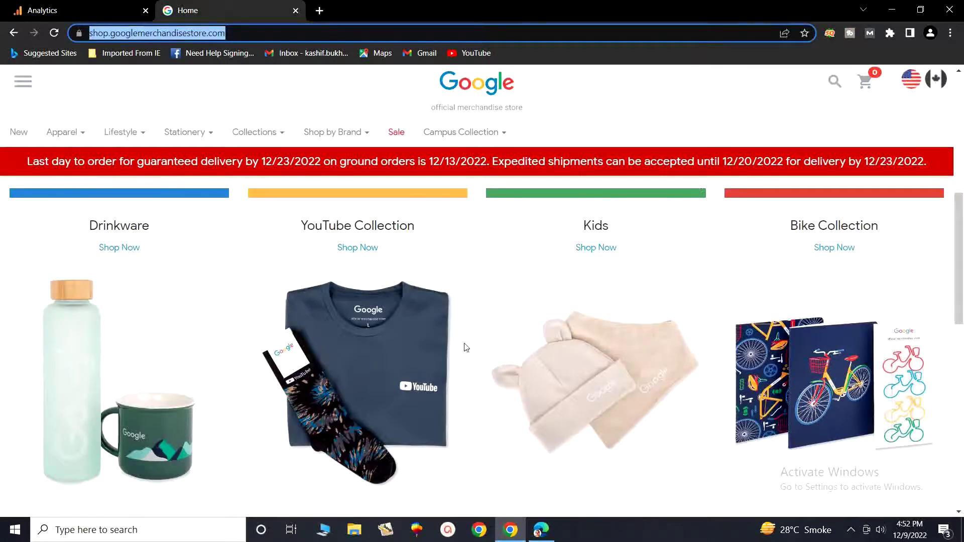
{"action": "scroll", "coordinate": [545, 269], "scroll_direction": "up", "scroll_amount": 6}
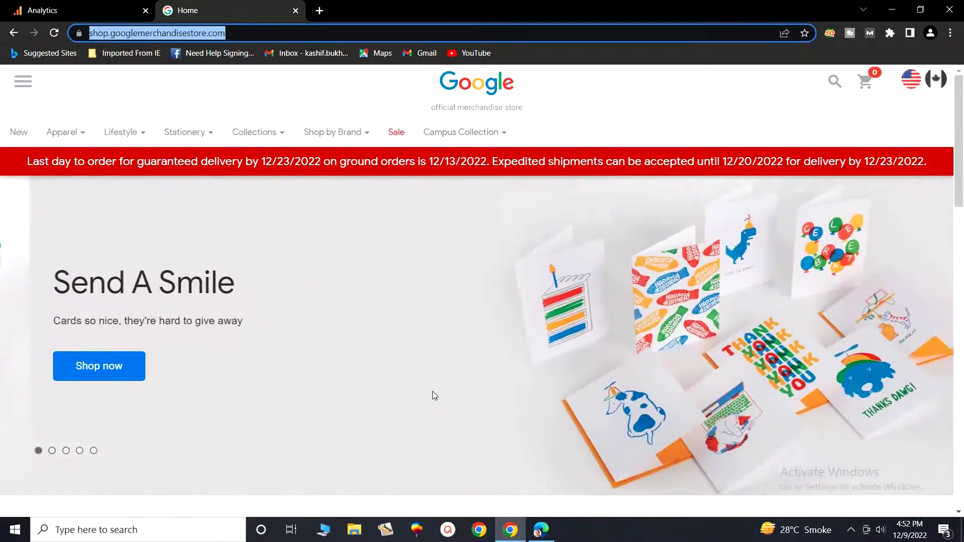
{"action": "left_click", "coordinate": [89, 7]}
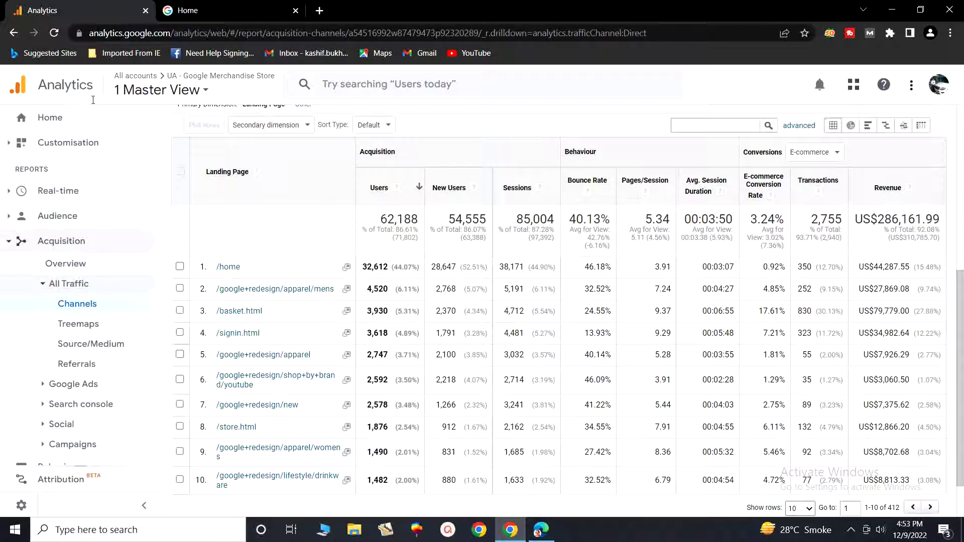
Return to the Acquisition Overview report and open the Paid Search channel's keyword breakdown to examine its rows
{"action": "left_click", "coordinate": [76, 267]}
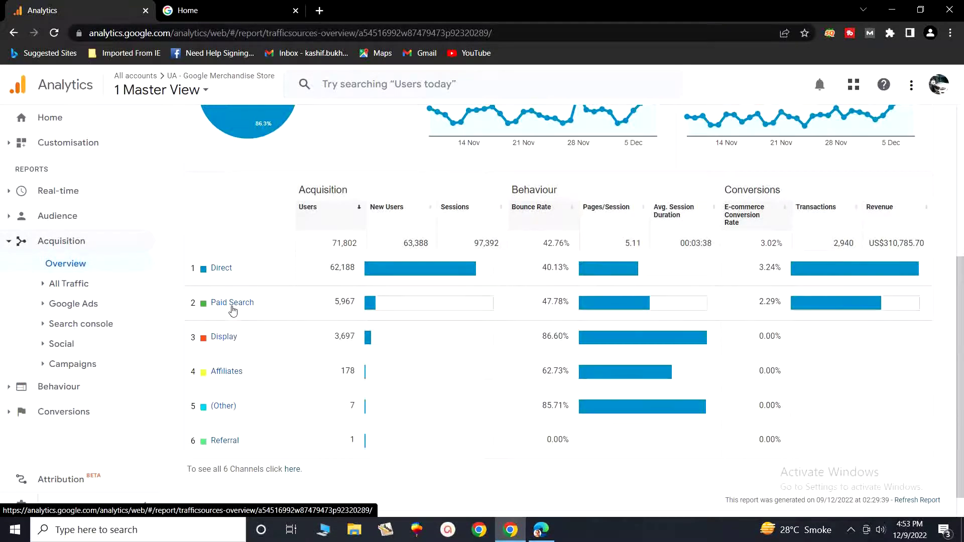
{"action": "left_click", "coordinate": [231, 304]}
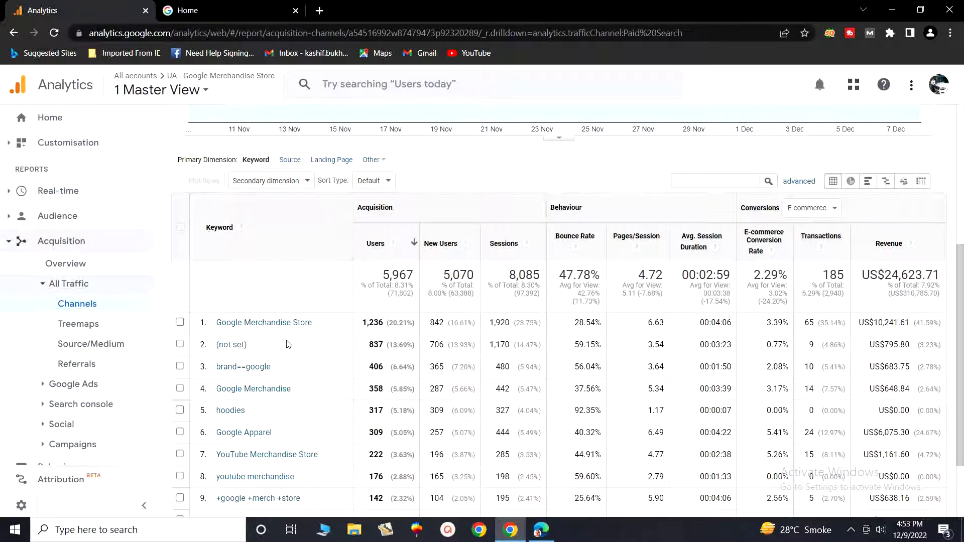
{"action": "scroll", "coordinate": [321, 355], "scroll_direction": "down", "scroll_amount": 1}
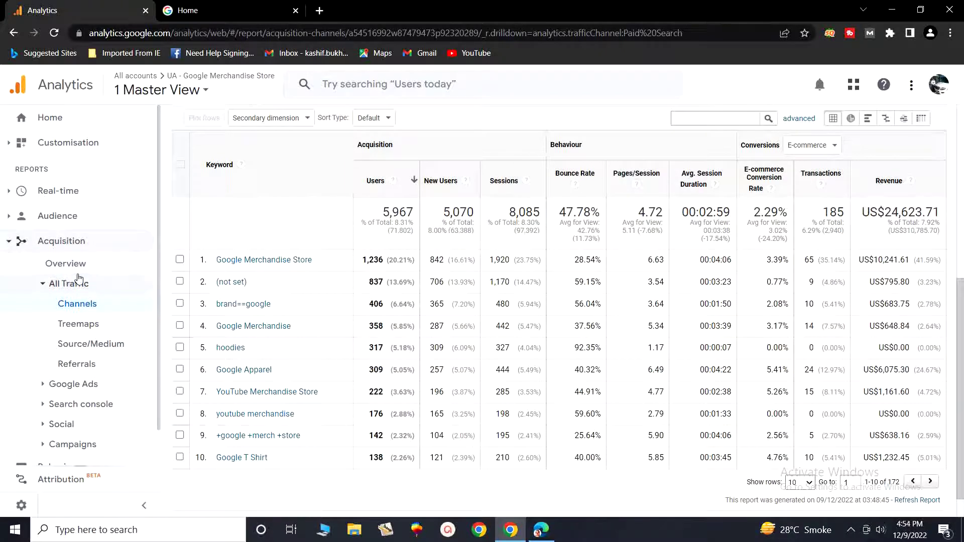
Leave the Paid Search breakdown through the Acquisition Overview and open the All Traffic Channels report covering all channel groupings
{"action": "left_click", "coordinate": [75, 305]}
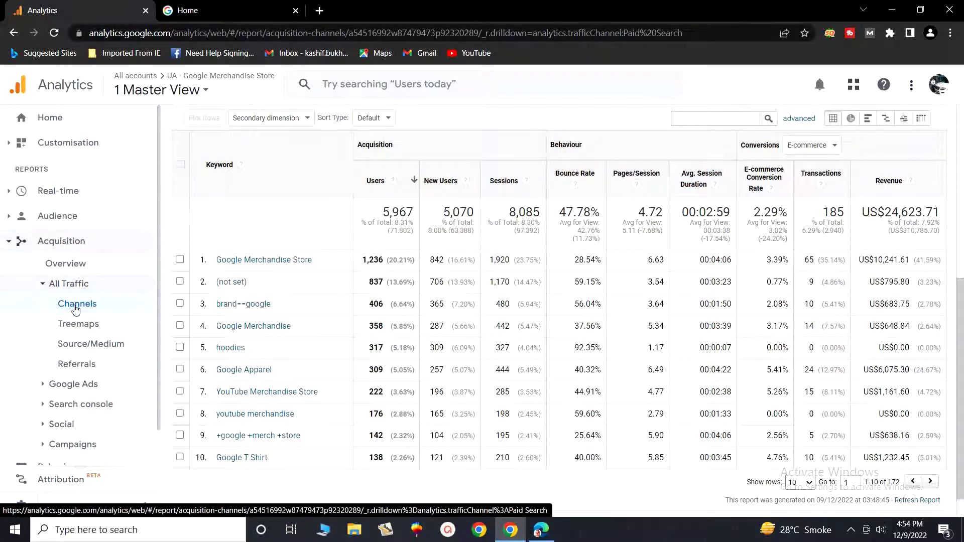
{"action": "left_click", "coordinate": [75, 308]}
{"action": "left_click", "coordinate": [60, 249]}
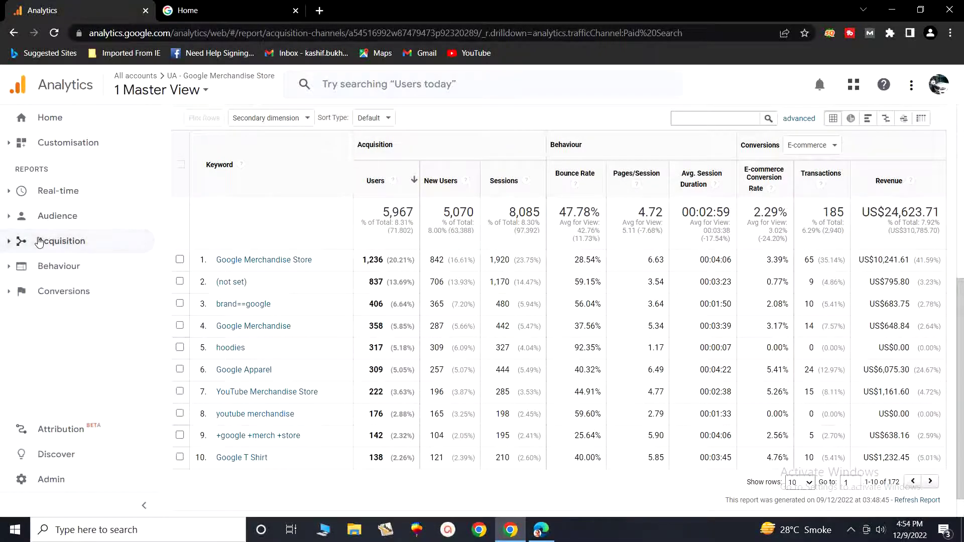
{"action": "left_click", "coordinate": [55, 251]}
{"action": "left_click", "coordinate": [59, 263]}
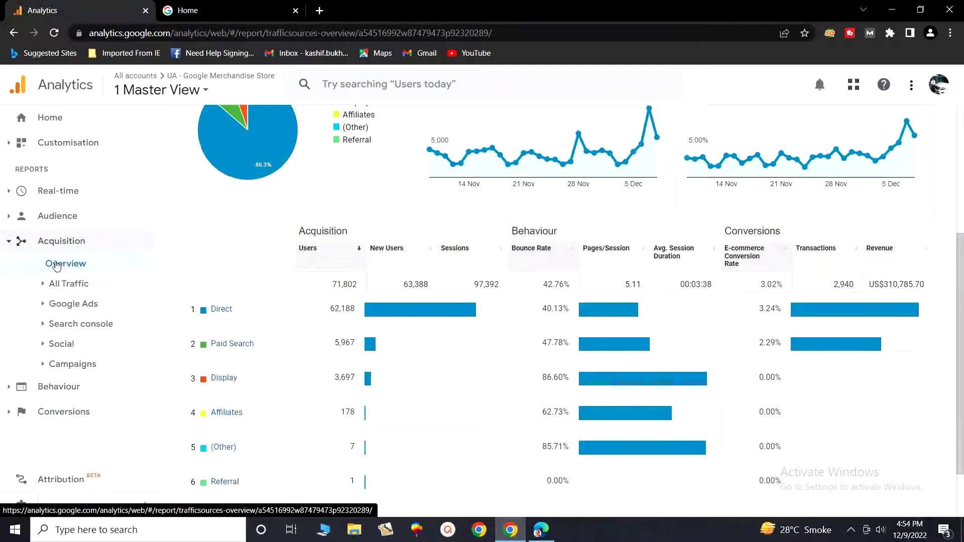
{"action": "left_click", "coordinate": [55, 287]}
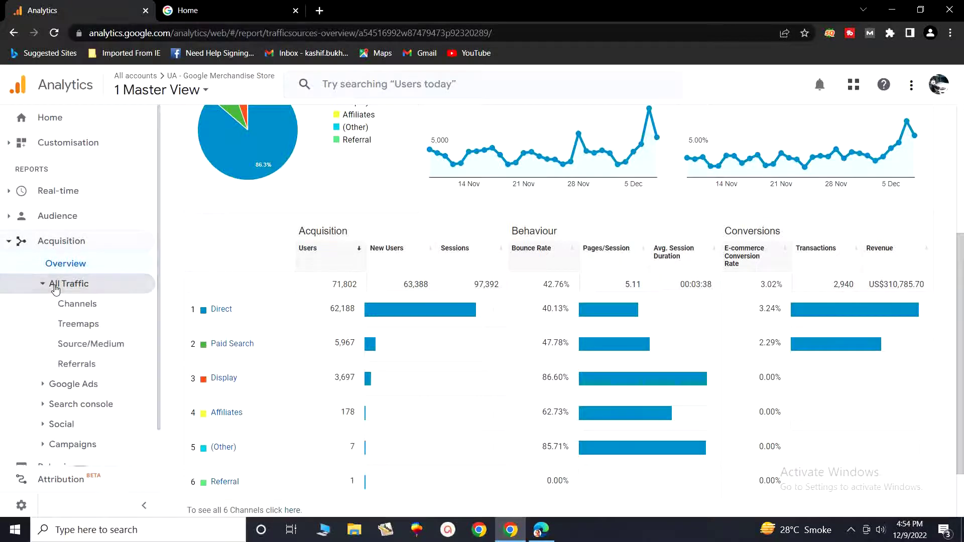
{"action": "left_click", "coordinate": [73, 305]}
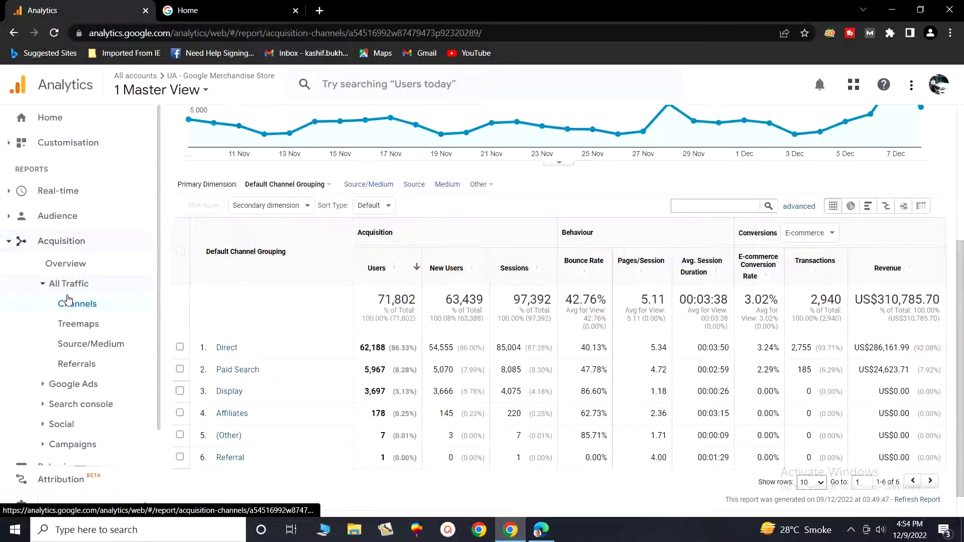
Inspect the Users chart and the date range picker in the Channels report, closing the picker without applying a range
{"action": "scroll", "coordinate": [499, 281], "scroll_direction": "up", "scroll_amount": 4}
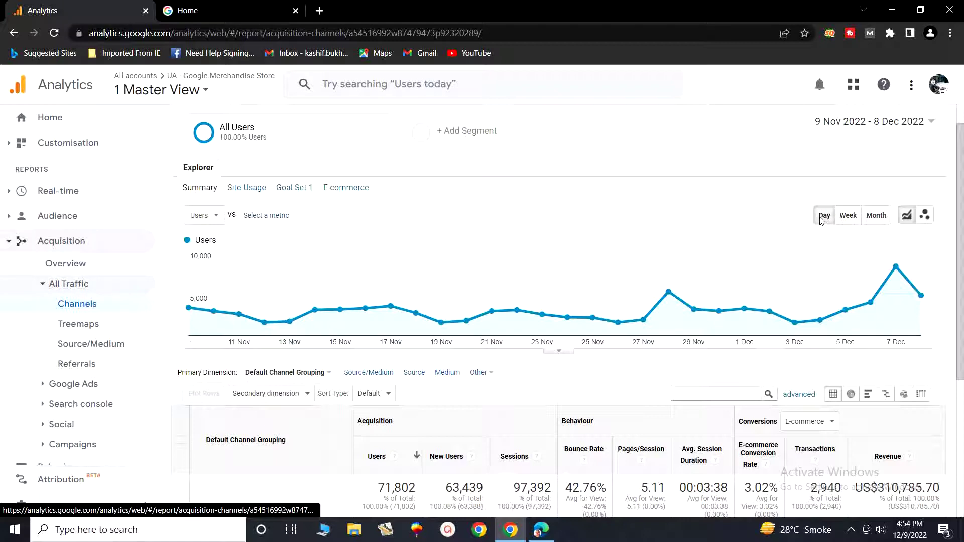
{"action": "left_click", "coordinate": [931, 125]}
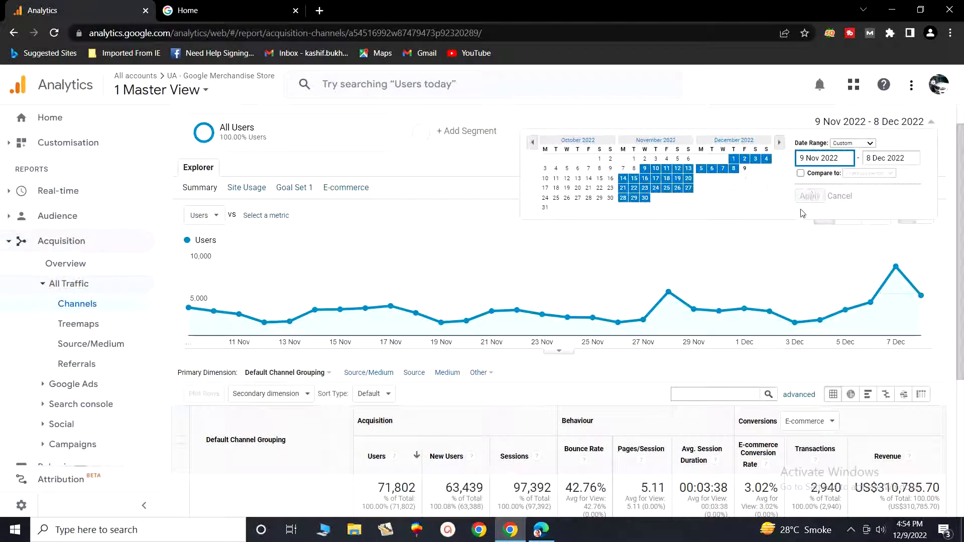
{"action": "left_click", "coordinate": [796, 231]}
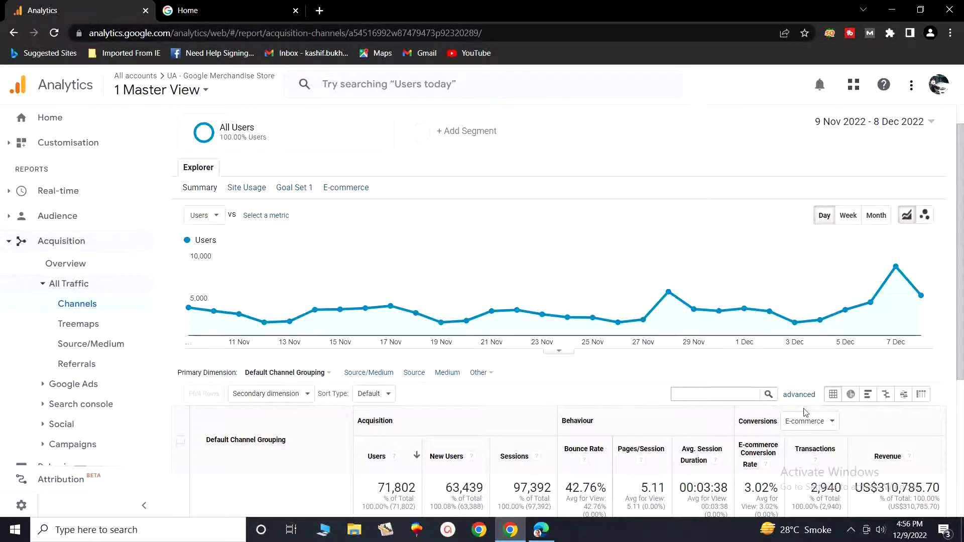
{"action": "left_click", "coordinate": [850, 530]}
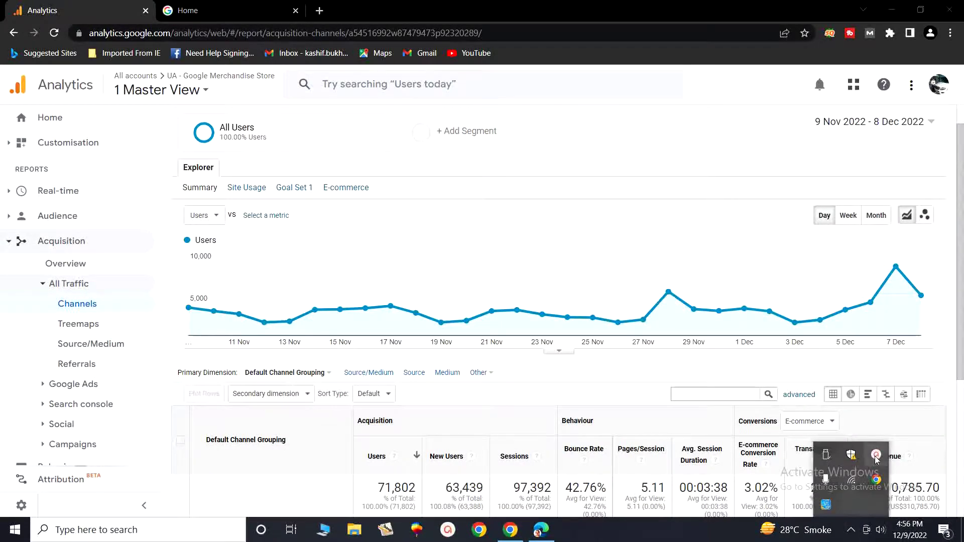